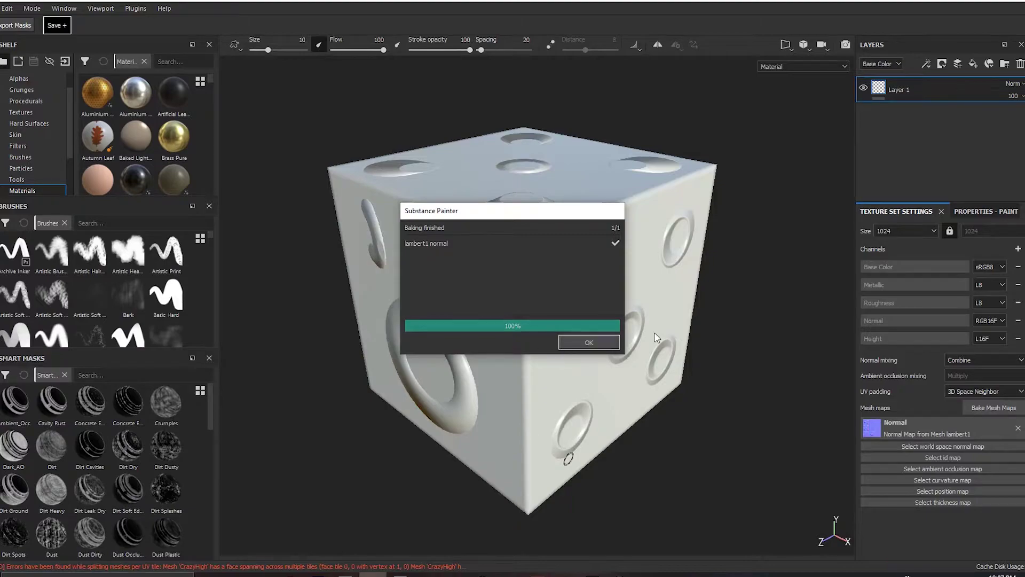
Close the bake notice and zoom in to inspect the baked normal detail on the cube's front face
{"action": "left_click", "coordinate": [589, 342]}
{"action": "left_click_drag", "start_coordinate": [589, 347], "coordinate": [662, 351], "text": "alt"}
{"action": "left_click_drag", "start_coordinate": [494, 336], "coordinate": [526, 278], "text": "alt"}
{"action": "right_click_drag", "start_coordinate": [526, 277], "coordinate": [538, 385], "text": "alt"}
{"action": "middle_click_drag", "start_coordinate": [538, 385], "coordinate": [643, 306], "text": "alt"}
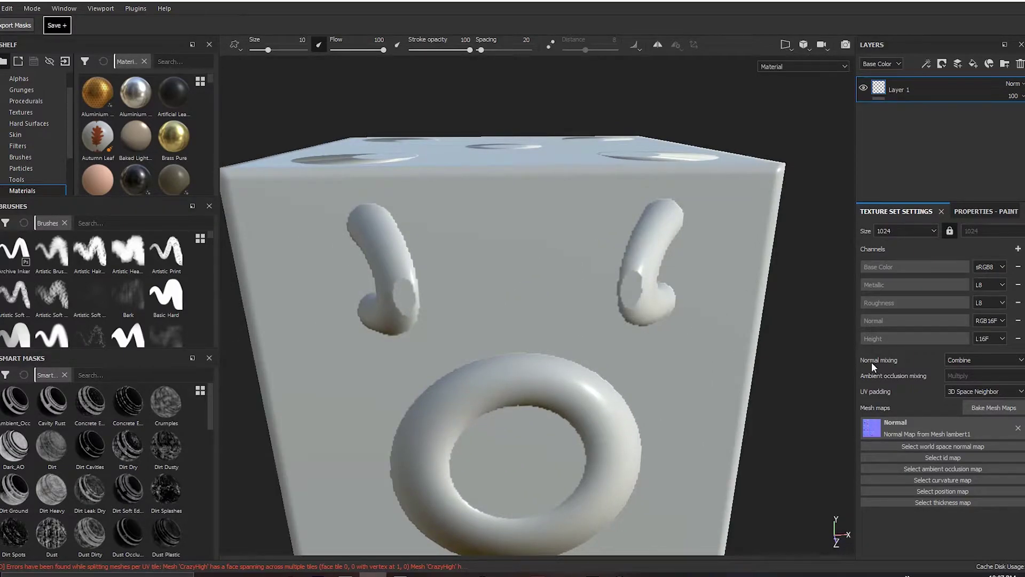
Rebake the lambert1 mesh maps with a larger Max Frontal Distance
{"action": "left_click", "coordinate": [993, 407]}
{"action": "left_click_drag", "start_coordinate": [449, 314], "coordinate": [484, 314]}
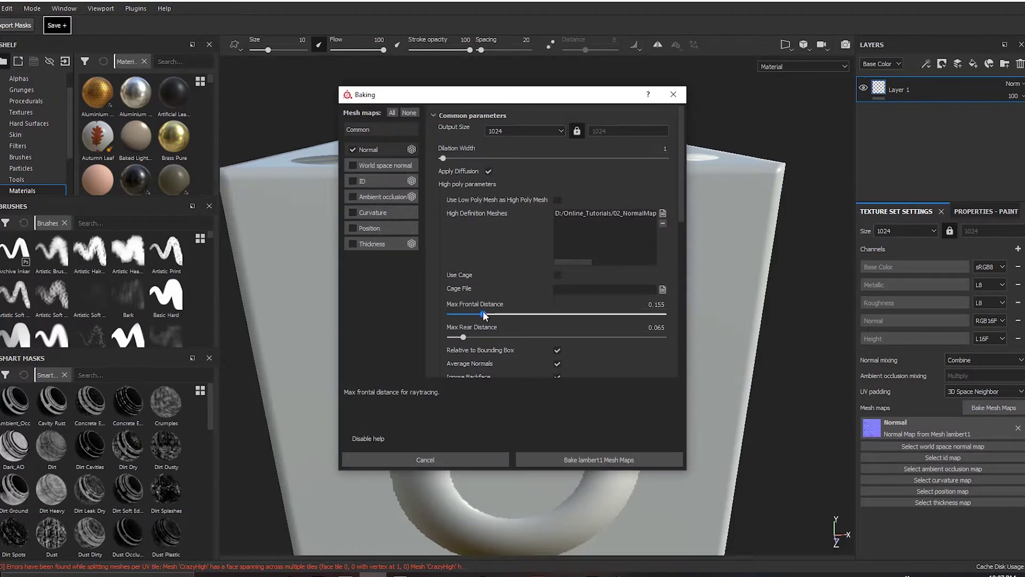
{"action": "left_click", "coordinate": [582, 460]}
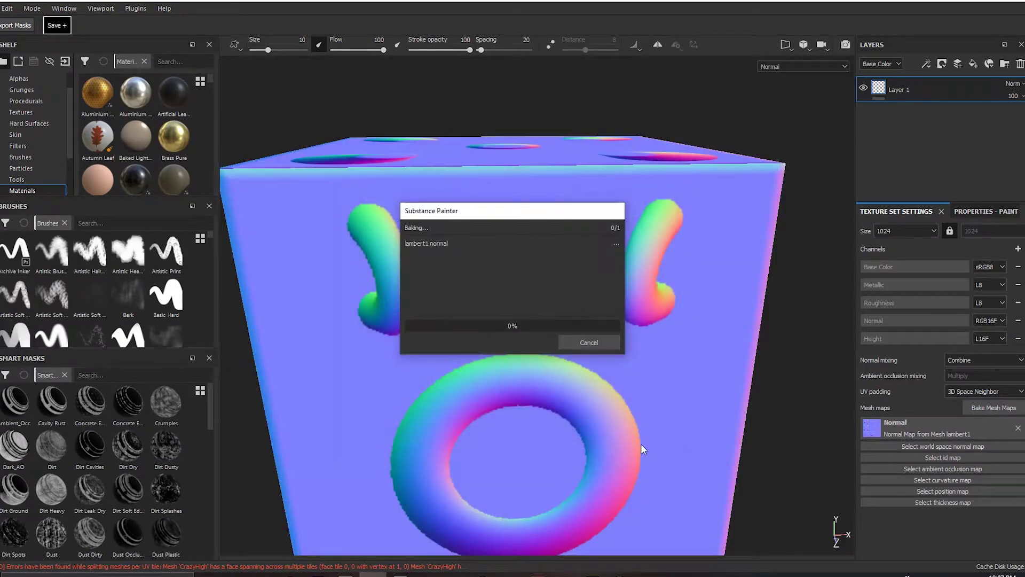
Check the rebaked cube from a three-quarter view under rotated lighting, then reopen Bake Mesh Maps
{"action": "left_click", "coordinate": [589, 342]}
{"action": "left_click_drag", "start_coordinate": [671, 426], "coordinate": [645, 283], "text": "alt"}
{"action": "key", "text": "f"}
{"action": "right_click_drag", "start_coordinate": [645, 293], "coordinate": [605, 297], "text": "shift"}
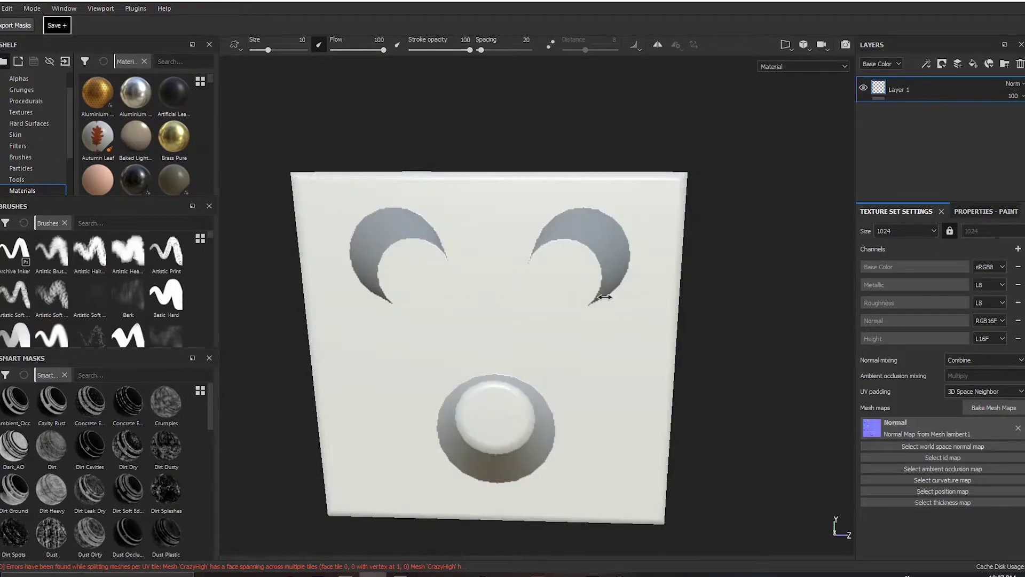
{"action": "mouse_move", "coordinate": [636, 300]}
{"action": "left_mouse_down", "text": "alt"}
{"action": "mouse_move", "coordinate": [559, 287]}
{"action": "mouse_move", "coordinate": [626, 265]}
{"action": "mouse_move", "coordinate": [589, 301]}
{"action": "mouse_move", "coordinate": [441, 311]}
{"action": "mouse_move", "coordinate": [558, 283]}
{"action": "mouse_move", "coordinate": [561, 254]}
{"action": "left_mouse_up", "text": "alt"}
{"action": "right_click_drag", "start_coordinate": [563, 254], "coordinate": [608, 284], "text": "shift"}
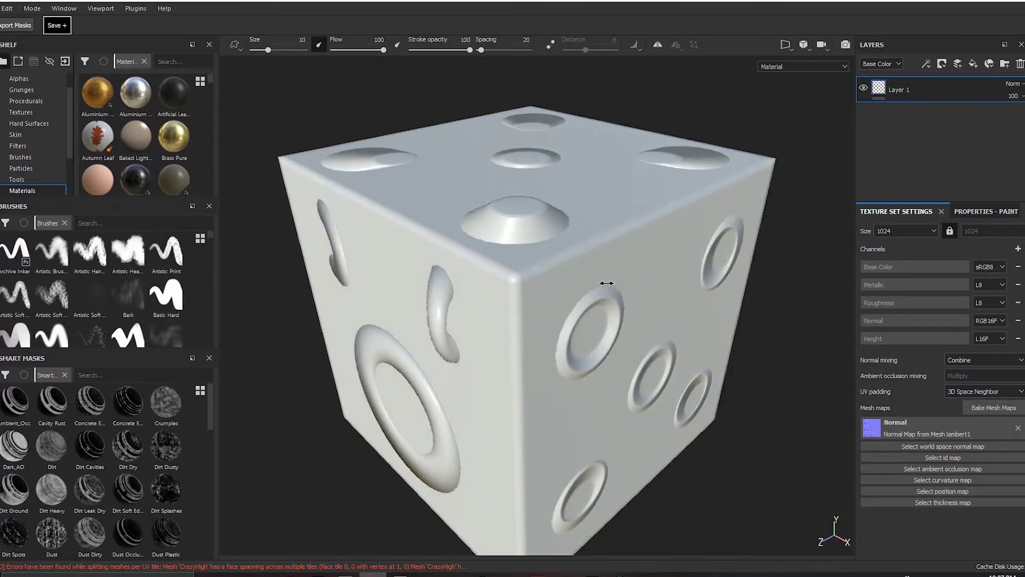
{"action": "left_click", "coordinate": [994, 407]}
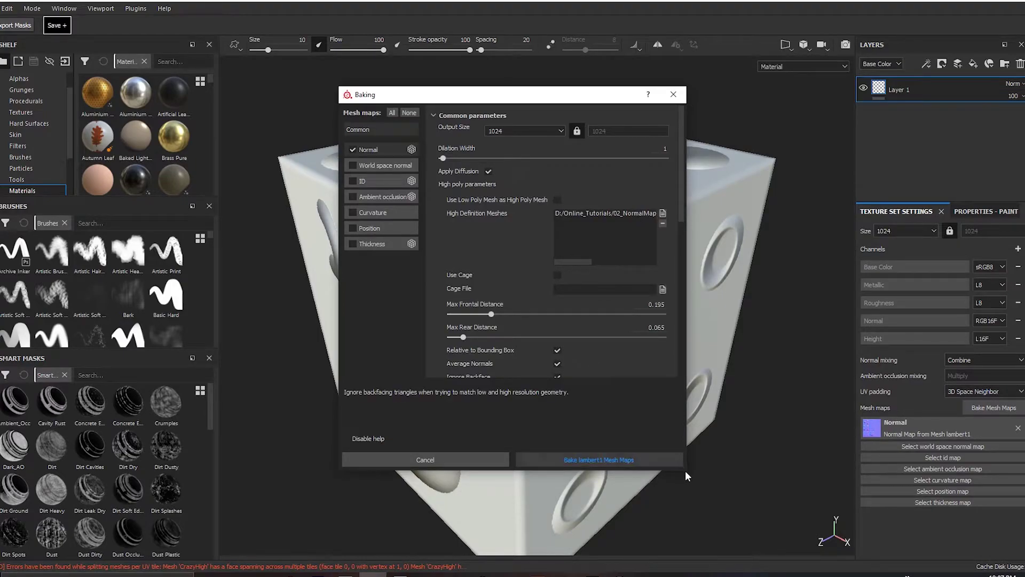
Rebake the lambert1 mesh maps with Average Normals turned off
{"action": "left_click_drag", "start_coordinate": [685, 473], "coordinate": [685, 514]}
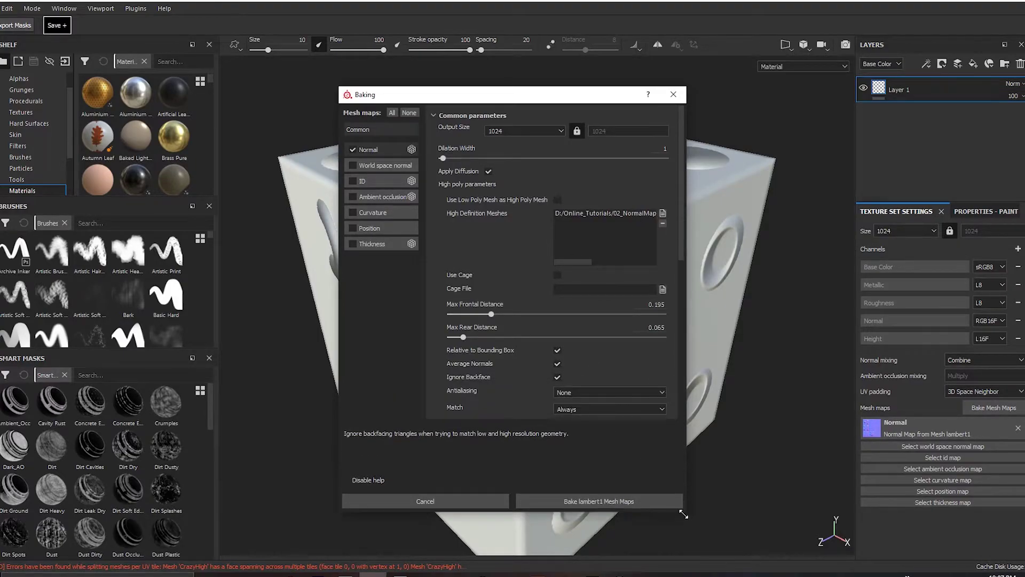
{"action": "left_click", "coordinate": [558, 364]}
{"action": "left_click", "coordinate": [594, 498]}
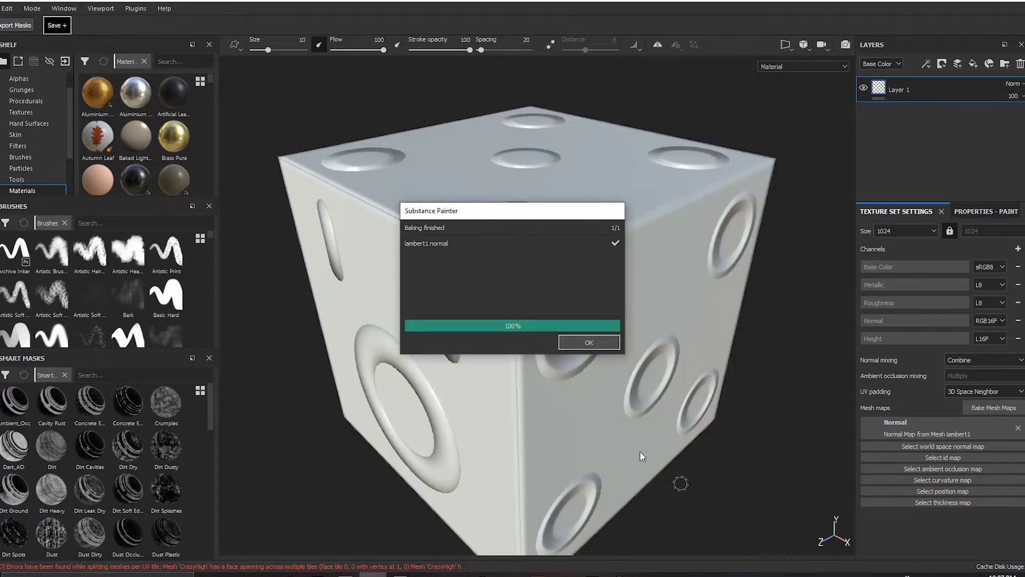
{"action": "left_click", "coordinate": [591, 343]}
Orbit and zoom around the cube to inspect the rebaked rings and pips on its faces
{"action": "right_click_drag", "start_coordinate": [498, 251], "coordinate": [643, 321], "text": "alt"}
{"action": "mouse_move", "coordinate": [643, 320]}
{"action": "left_mouse_down", "text": "alt"}
{"action": "mouse_move", "coordinate": [616, 314]}
{"action": "mouse_move", "coordinate": [559, 240]}
{"action": "mouse_move", "coordinate": [542, 274]}
{"action": "mouse_move", "coordinate": [620, 217]}
{"action": "left_mouse_up", "text": "alt"}
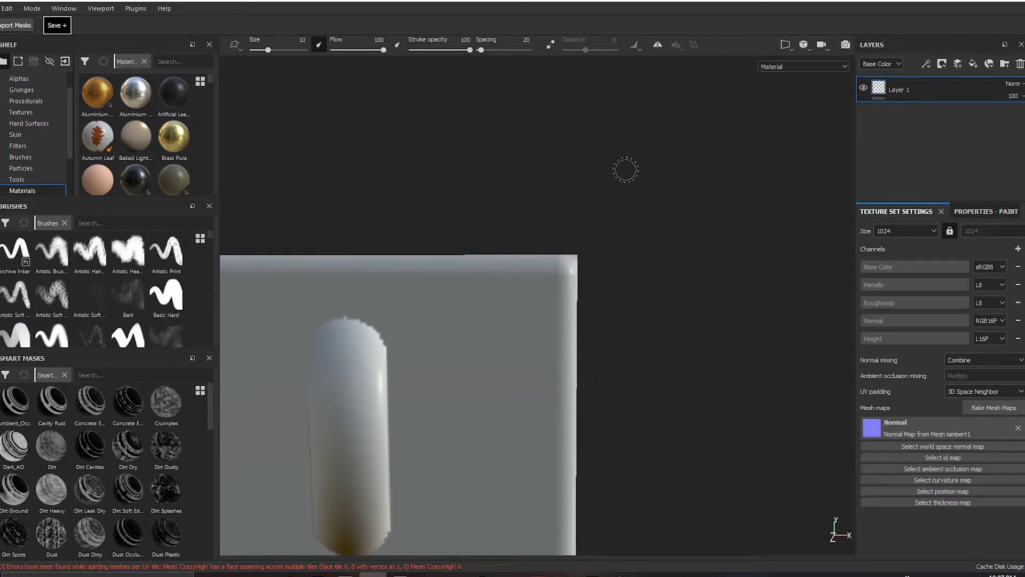
{"action": "mouse_move", "coordinate": [669, 157]}
{"action": "left_mouse_down", "text": "alt"}
{"action": "mouse_move", "coordinate": [711, 211]}
{"action": "mouse_move", "coordinate": [614, 243]}
{"action": "mouse_move", "coordinate": [575, 293]}
{"action": "left_mouse_up", "text": "alt"}
{"action": "left_click_drag", "start_coordinate": [639, 332], "coordinate": [700, 342], "text": "alt"}
{"action": "right_click_drag", "start_coordinate": [699, 342], "coordinate": [630, 323], "text": "alt"}
{"action": "left_click_drag", "start_coordinate": [630, 322], "coordinate": [556, 273], "text": "alt"}
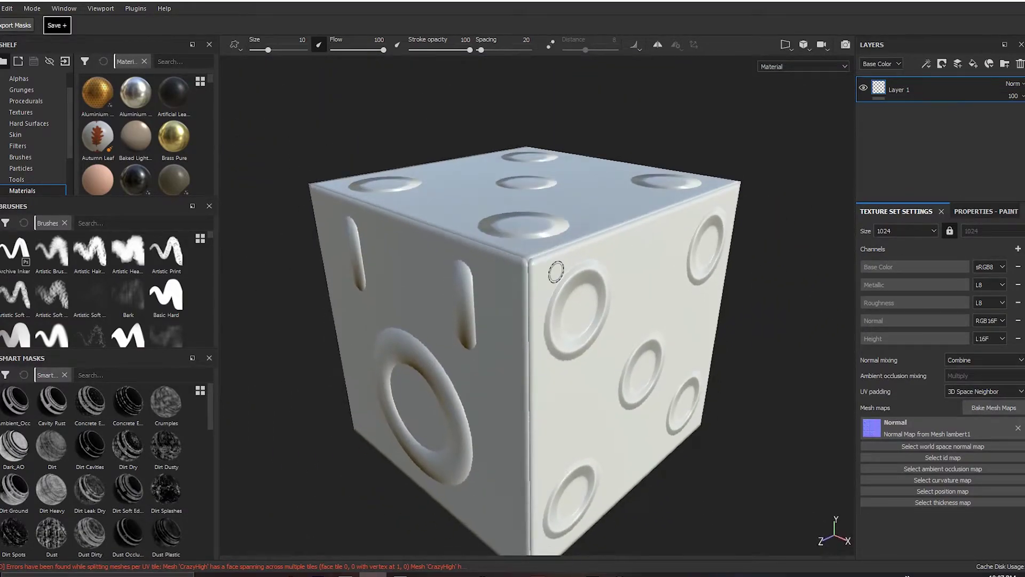
{"action": "right_click_drag", "start_coordinate": [556, 272], "coordinate": [538, 273], "text": "alt"}
{"action": "middle_click_drag", "start_coordinate": [537, 272], "coordinate": [505, 231], "text": "alt"}
{"action": "left_click_drag", "start_coordinate": [505, 232], "coordinate": [526, 242], "text": "alt"}
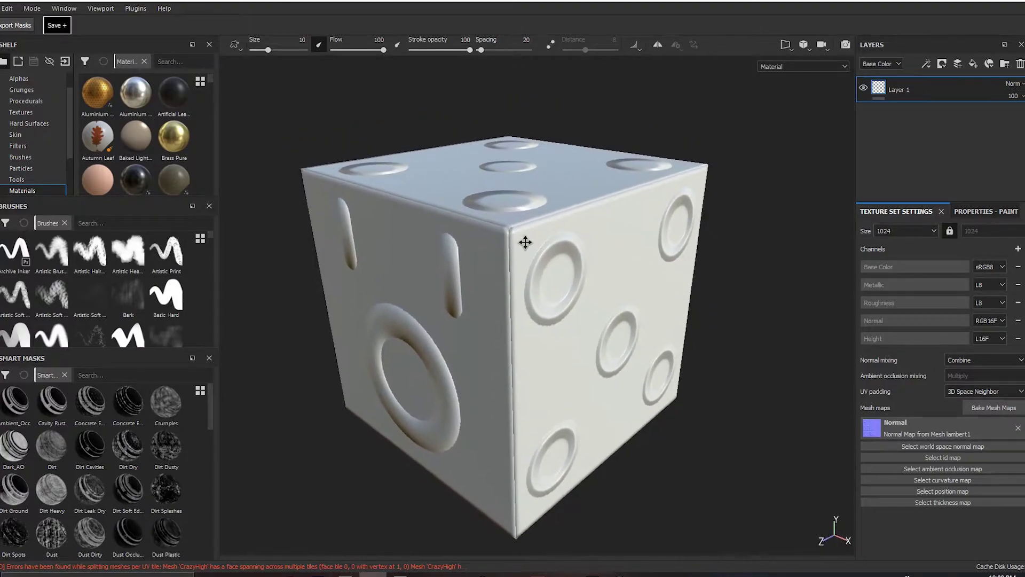
Export the lambert1 textures with the output folder set to Cmb_NM
{"action": "left_click", "coordinate": [0, 8]}
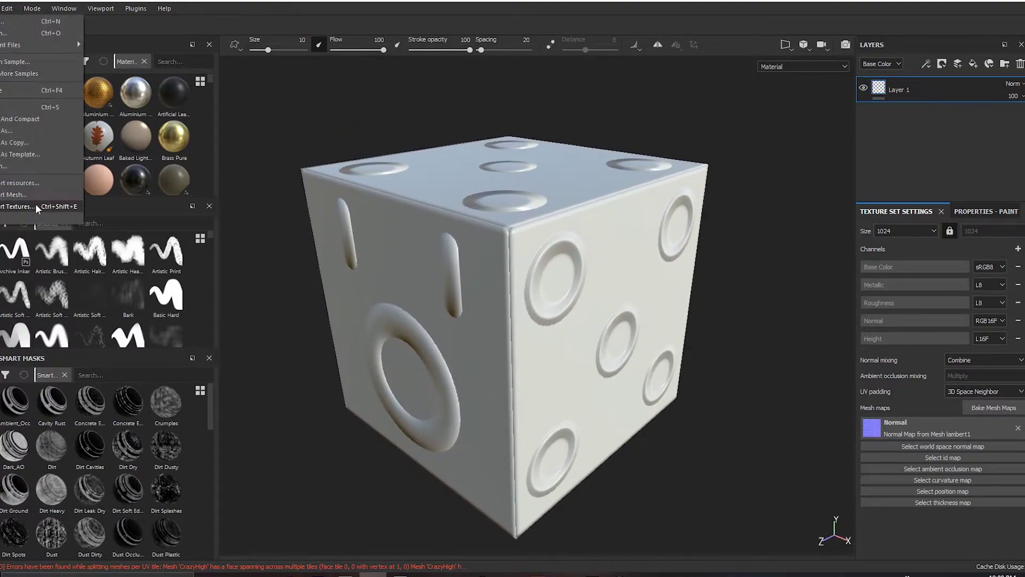
{"action": "left_click", "coordinate": [21, 206]}
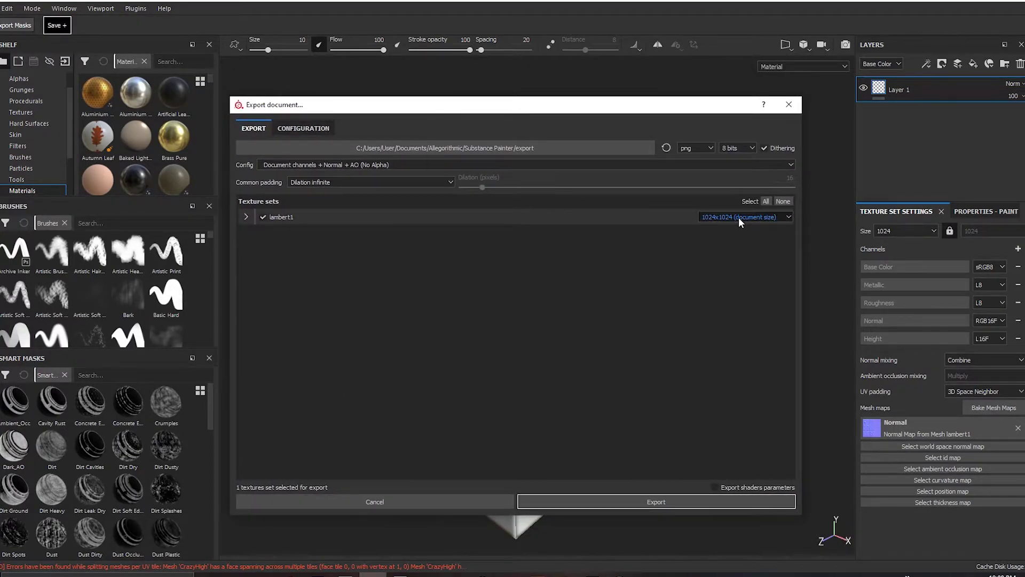
{"action": "left_click", "coordinate": [362, 166]}
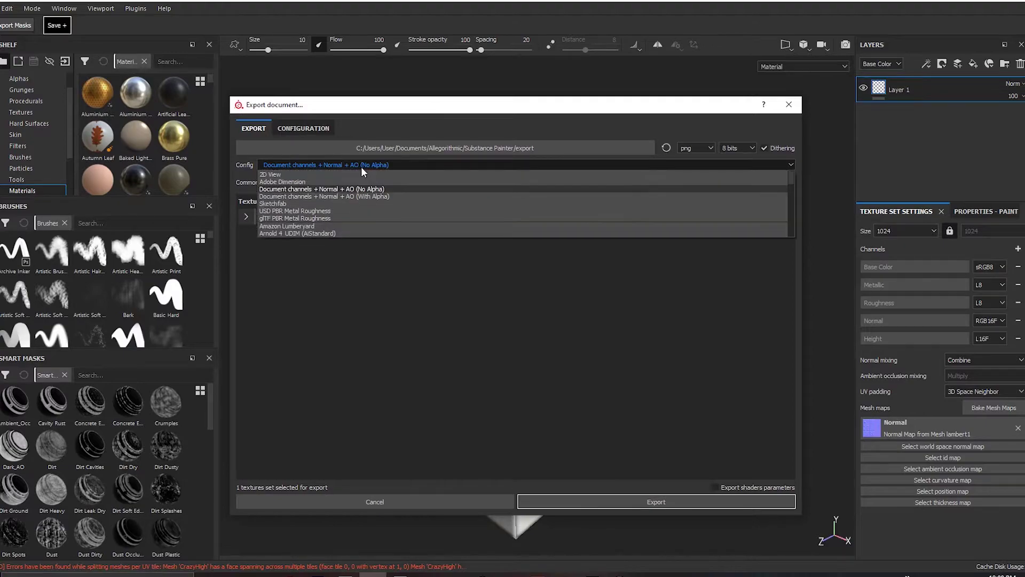
{"action": "left_click", "coordinate": [361, 167]}
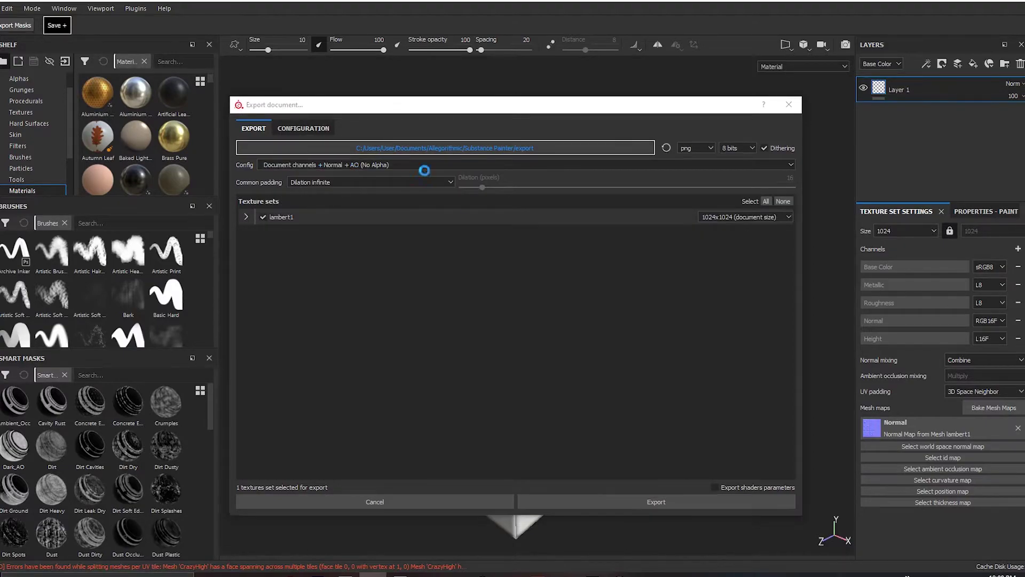
{"action": "left_click", "coordinate": [395, 149]}
{"action": "type", "text": "D:\\Online_Tutorials\\02_NormalMap_Baking\\SP\\Cmb_NM"}
{"action": "key", "text": "Return"}
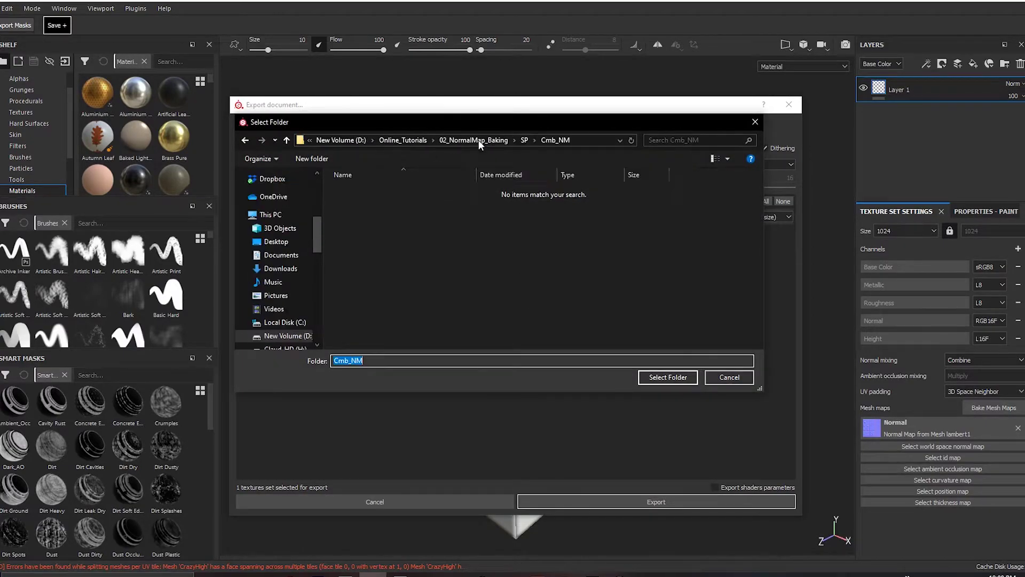
{"action": "left_click", "coordinate": [668, 376]}
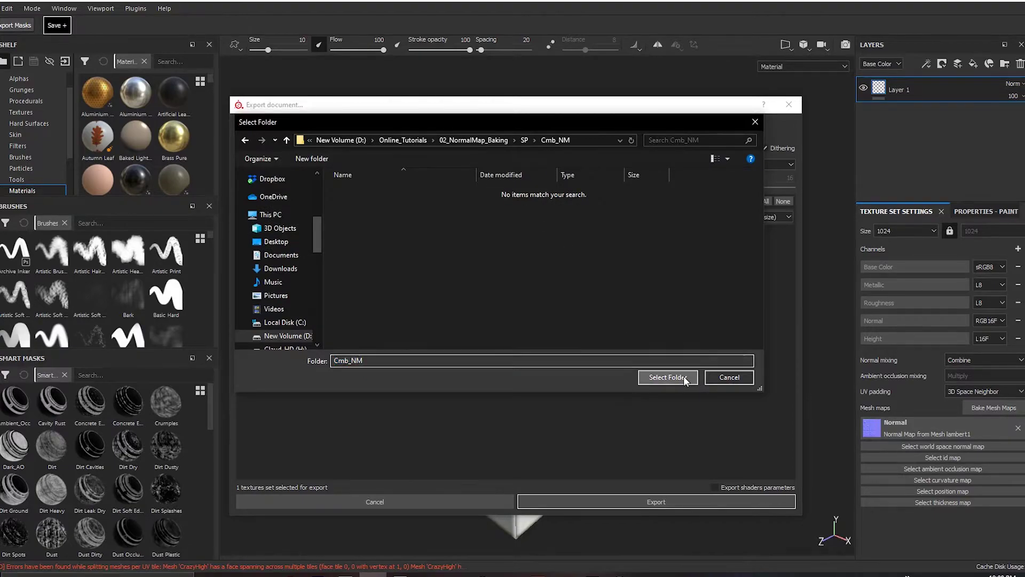
{"action": "left_click", "coordinate": [246, 218]}
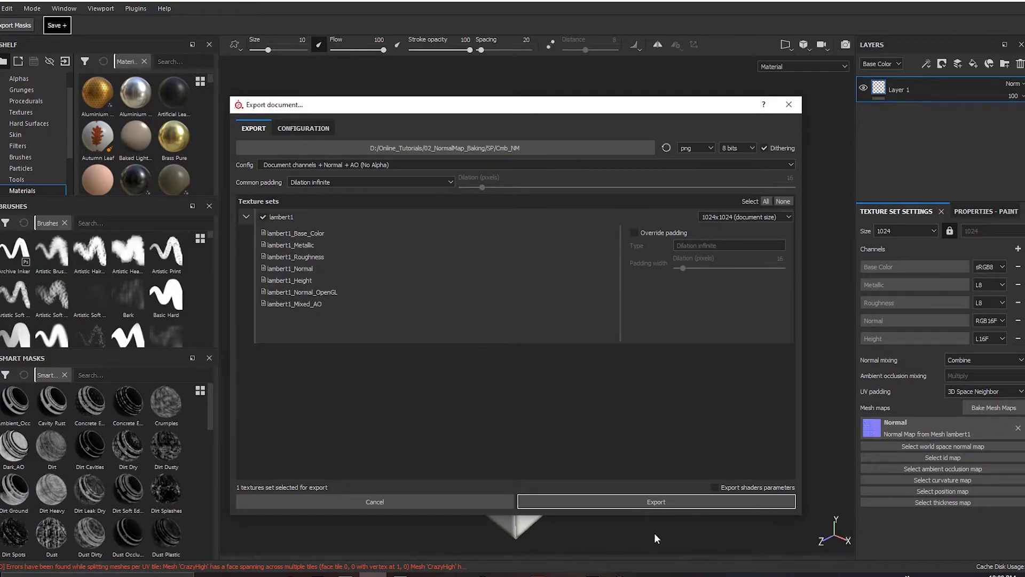
{"action": "left_click", "coordinate": [656, 503]}
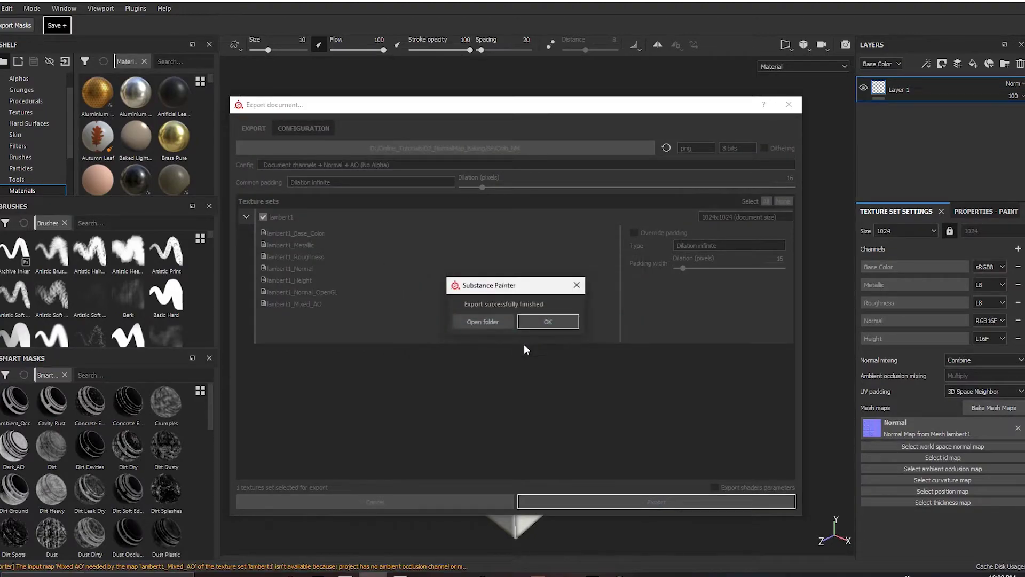
Open Cmb_NM in File Explorer and delete the Base_Color, Height, Metallic and Normal files
{"action": "left_click", "coordinate": [494, 323]}
{"action": "left_click_drag", "start_coordinate": [724, 184], "coordinate": [403, 178]}
{"action": "left_click_drag", "start_coordinate": [206, 300], "coordinate": [438, 239]}
{"action": "key", "text": "Delete"}
Delete the Roughness texture file from Cmb_NM
{"action": "left_click", "coordinate": [303, 252]}
{"action": "key", "text": "Delete"}
{"action": "left_click", "coordinate": [240, 258]}
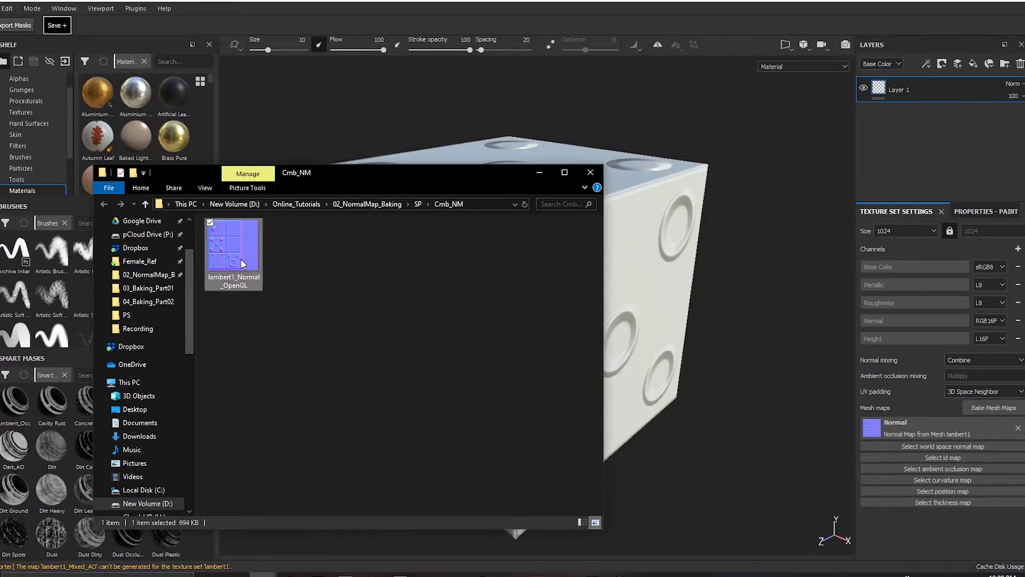
Rename lambert1_Normal_OpenGL to GoodFlats and return to Substance Painter
{"action": "key", "text": "F2"}
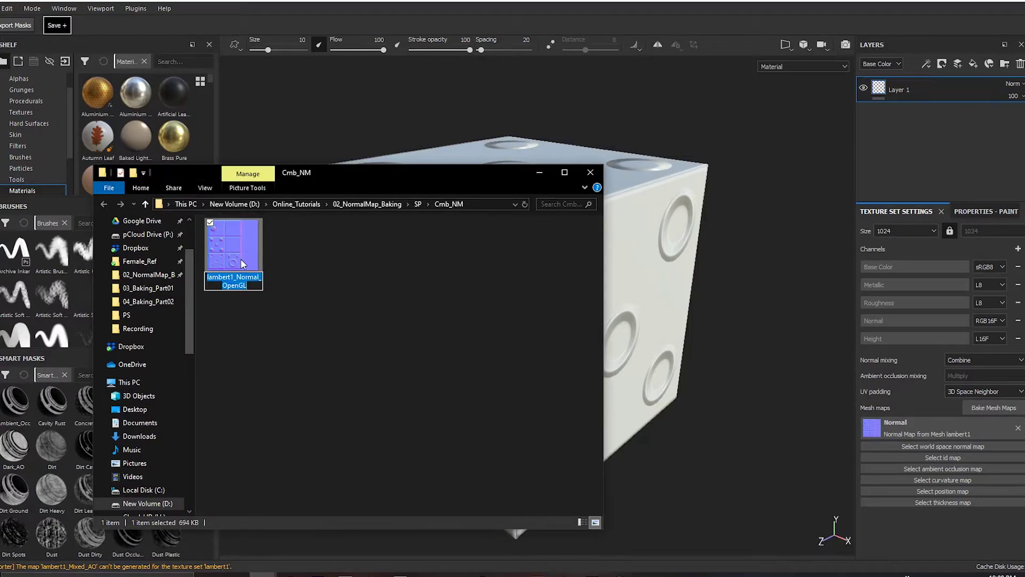
{"action": "type", "text": "F"}
{"action": "type", "text": "ood"}
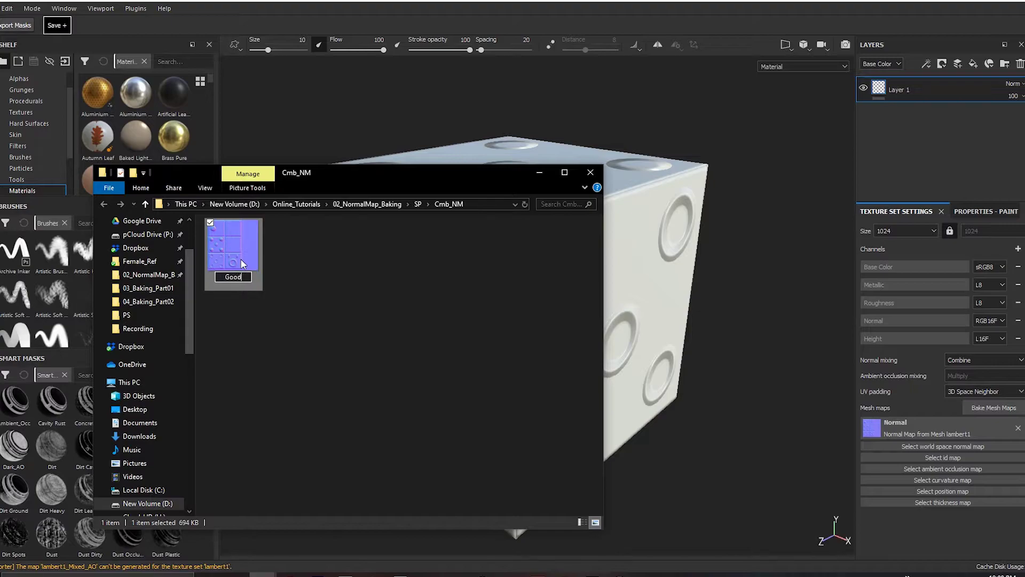
{"action": "type", "text": "Flats"}
{"action": "key", "text": "Return"}
{"action": "key", "text": "alt+Tab"}
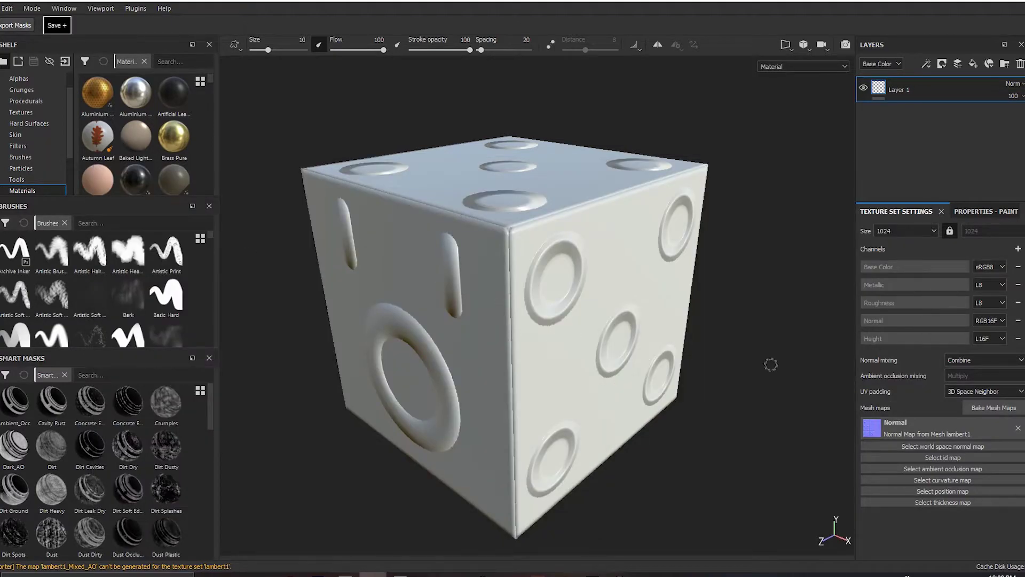
Rebake the lambert1 normal map with the current baking settings
{"action": "left_click", "coordinate": [994, 407]}
{"action": "left_click", "coordinate": [603, 459]}
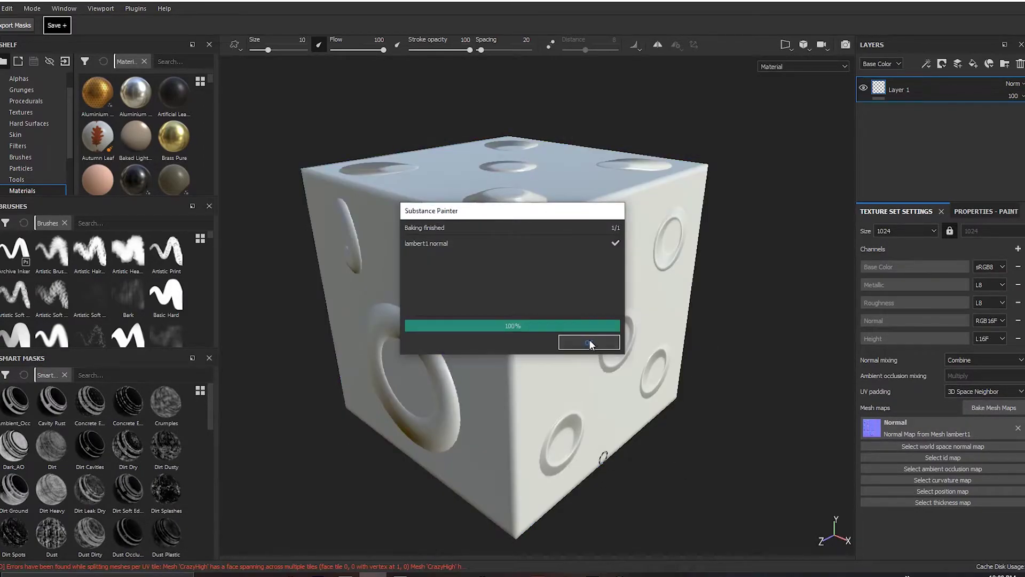
{"action": "left_click", "coordinate": [589, 342]}
Export the lambert1 textures again to Cmb_NM and open that folder
{"action": "key", "text": "ctrl+shift+e"}
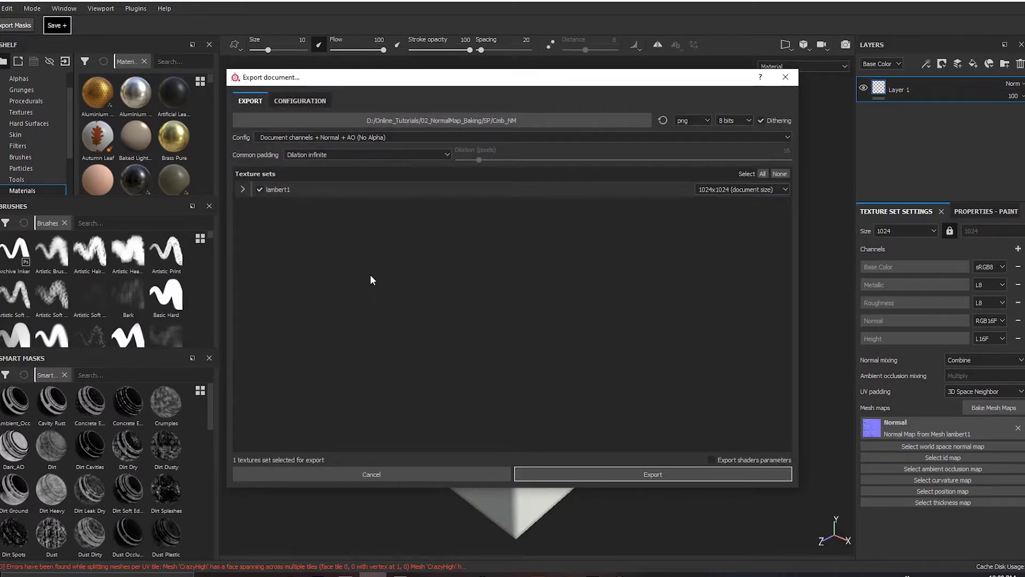
{"action": "left_click", "coordinate": [243, 190]}
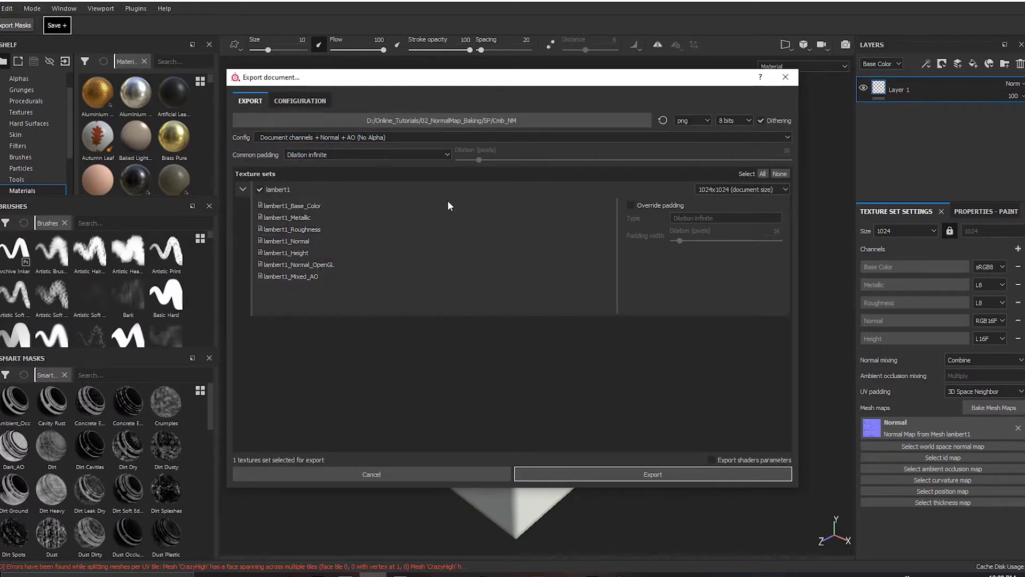
{"action": "left_click", "coordinate": [629, 471]}
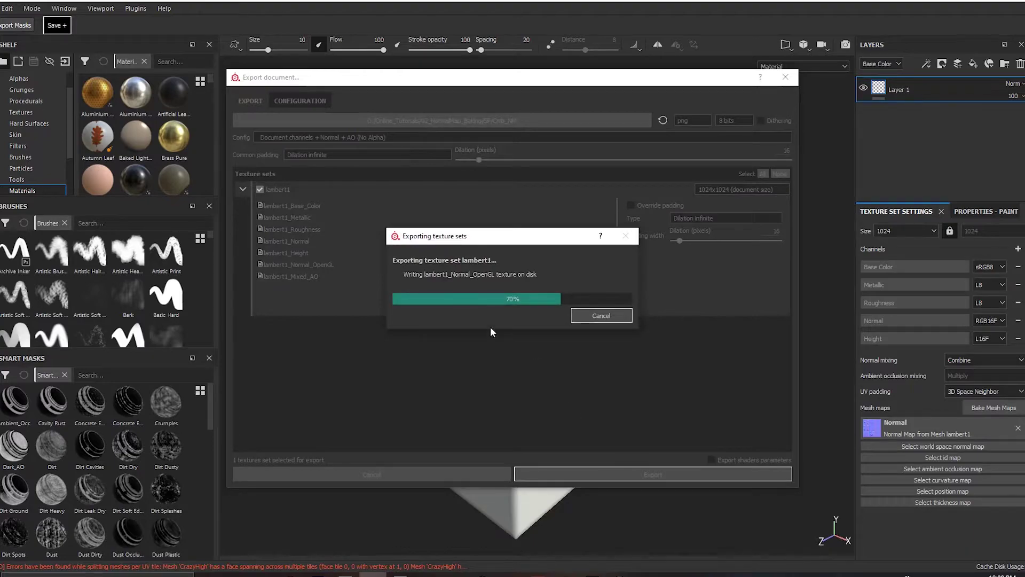
{"action": "left_click", "coordinate": [473, 293]}
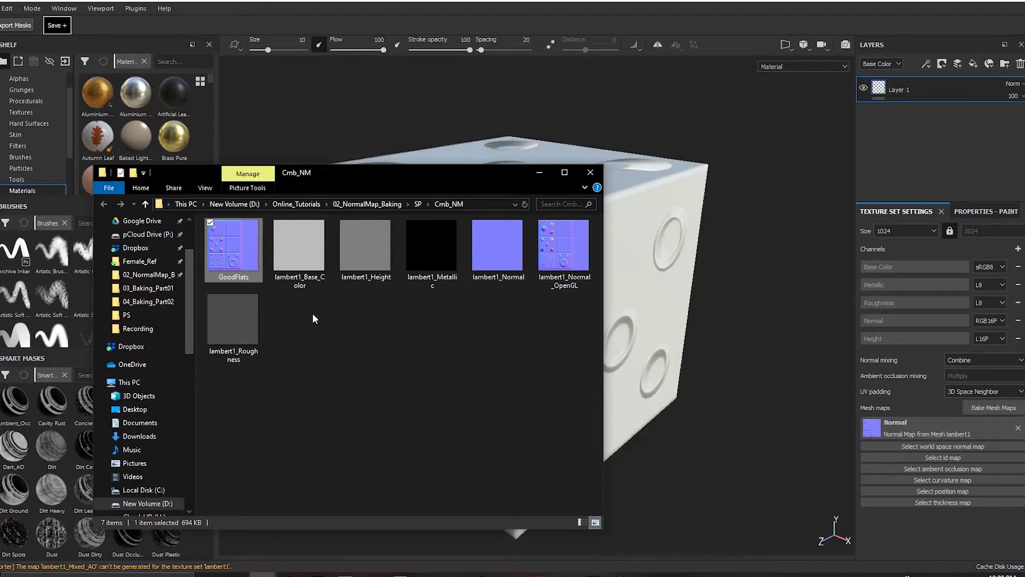
Delete the Base_Color, Height, Metallic, Roughness and Normal exports from Cmb_NM
{"action": "left_click", "coordinate": [367, 251], "text": "ctrl"}
{"action": "left_click", "coordinate": [416, 257], "text": "ctrl"}
{"action": "left_click", "coordinate": [242, 323], "text": "ctrl"}
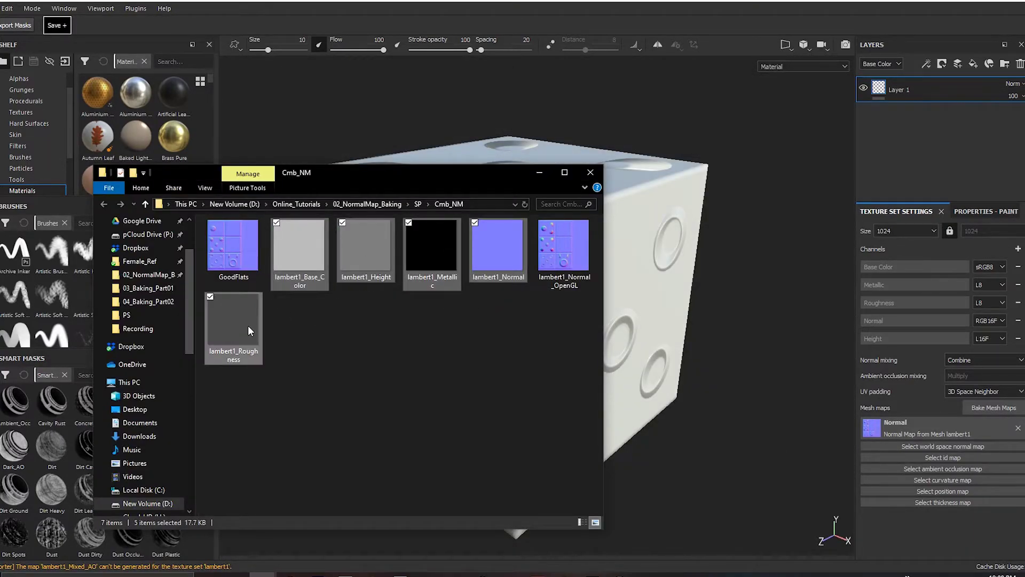
{"action": "key", "text": "Delete"}
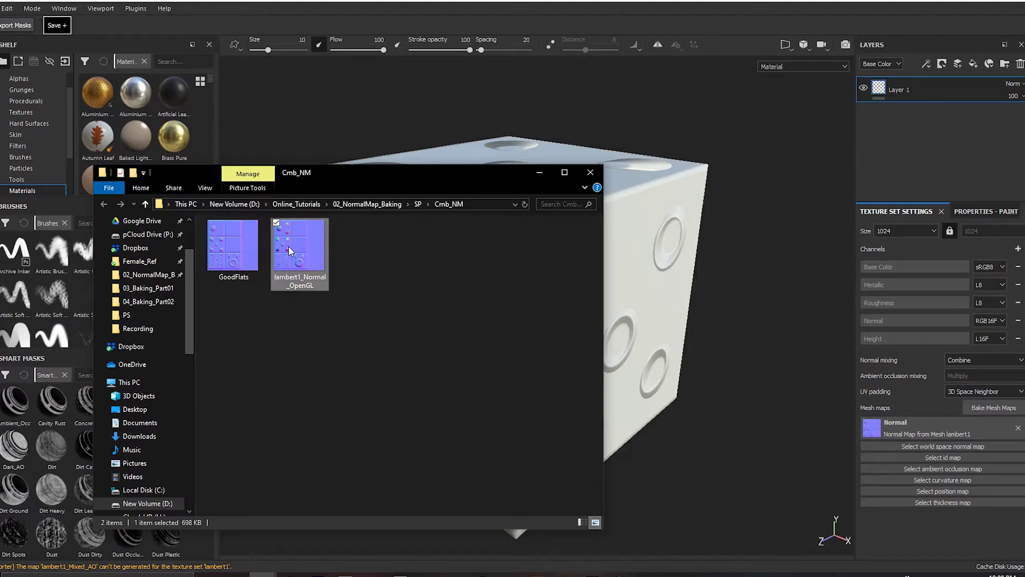
Rename the OpenGL normal map to GoodEdges and open it in Photoshop
{"action": "key", "text": "F2"}
{"action": "type", "text": "GoodEdges"}
{"action": "key", "text": "Return"}
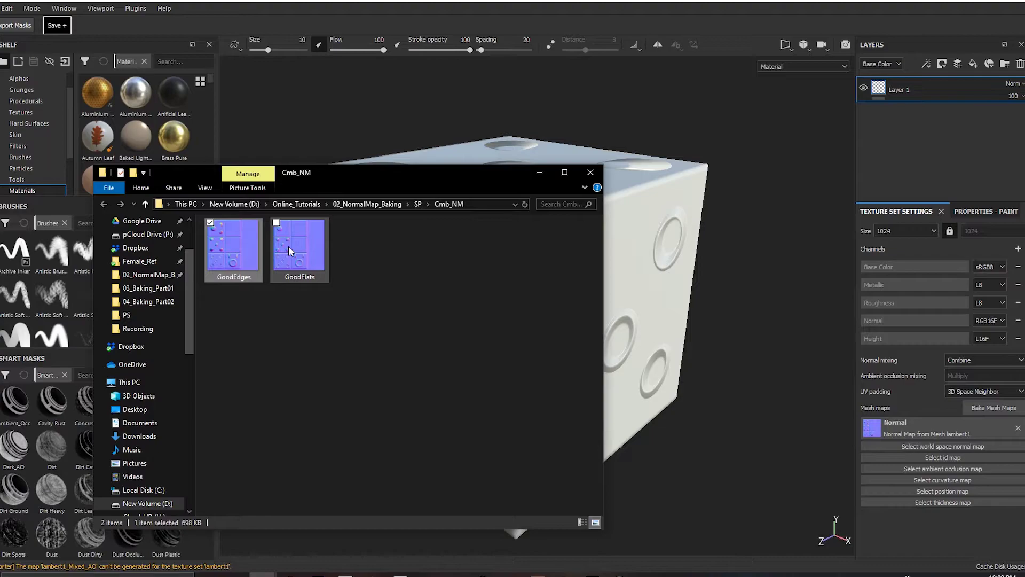
{"action": "left_click", "coordinate": [289, 248], "text": "ctrl"}
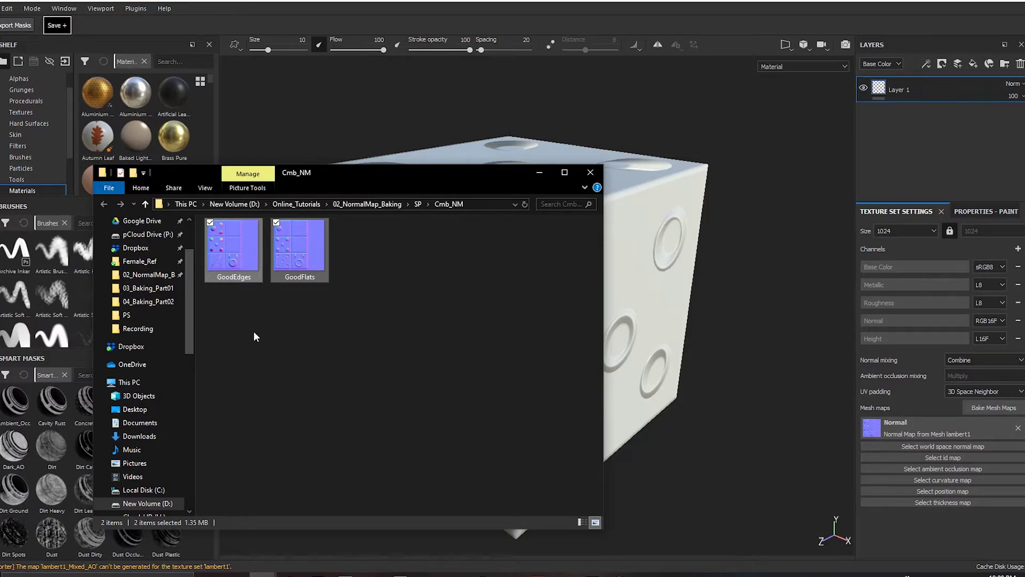
{"action": "left_click", "coordinate": [296, 291]}
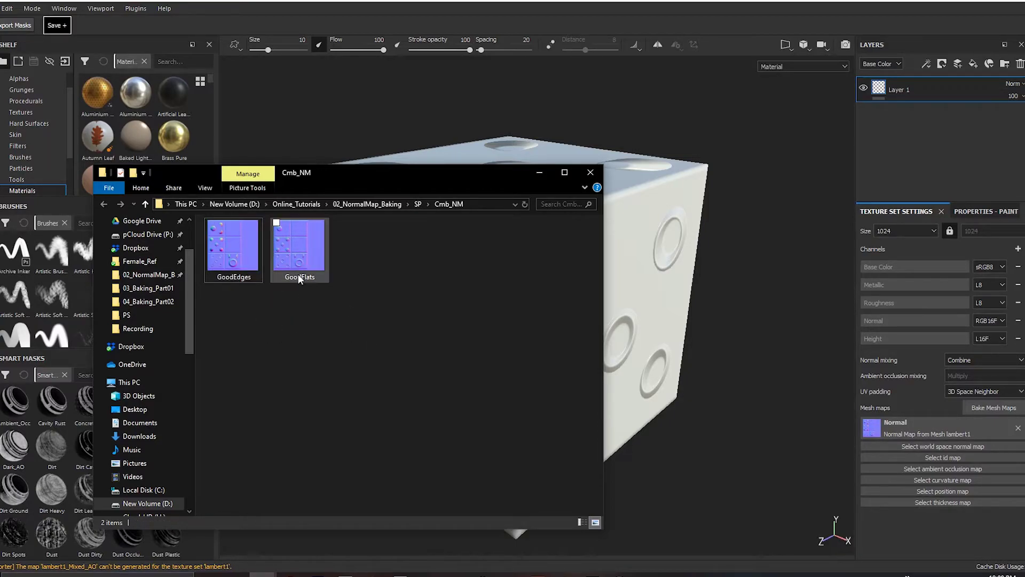
{"action": "left_click_drag", "start_coordinate": [227, 250], "coordinate": [371, 457]}
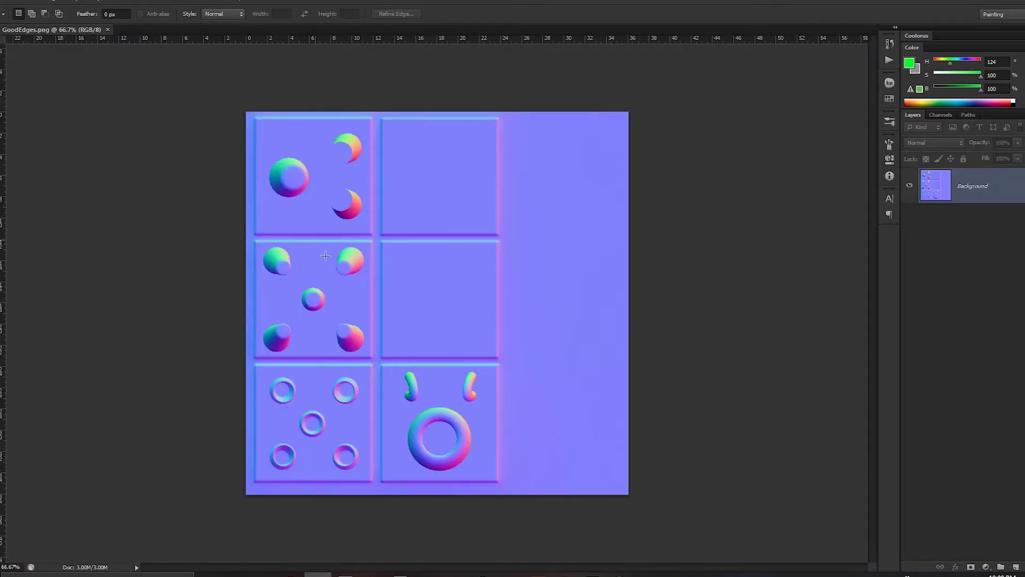
Zoom and pan across the GoodEdges dice faces to inspect them
{"action": "key", "text": "z"}
{"action": "left_click", "coordinate": [217, 320]}
{"action": "left_click", "coordinate": [218, 320]}
{"action": "left_click_drag", "start_coordinate": [461, 430], "coordinate": [287, 215]}
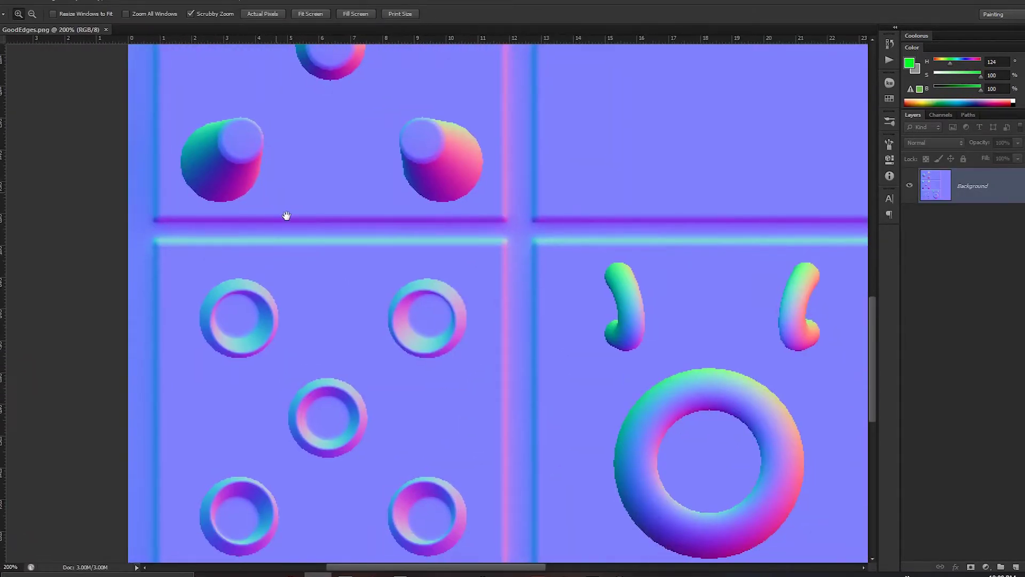
{"action": "left_click", "coordinate": [391, 247], "text": "alt"}
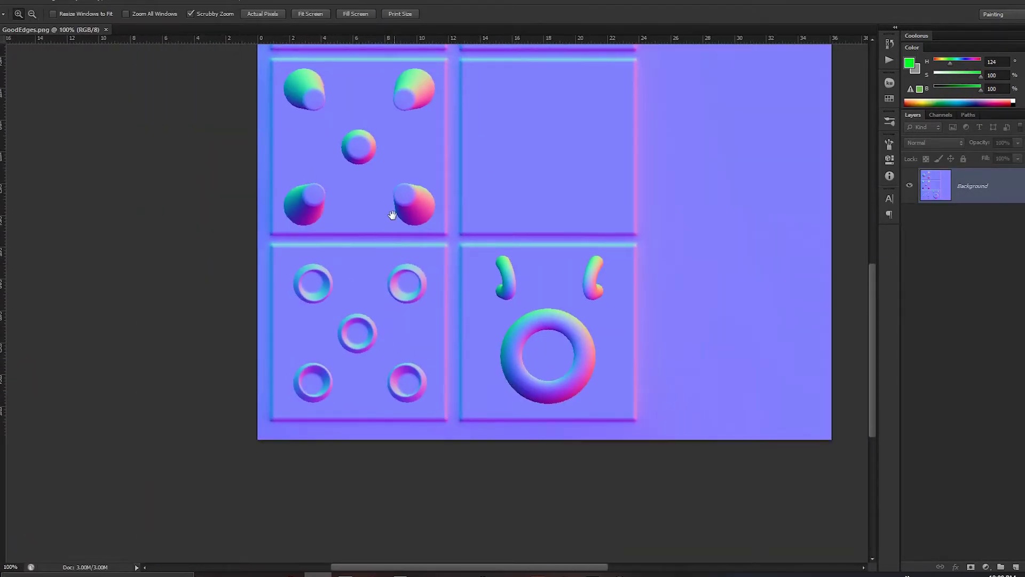
{"action": "left_click_drag", "start_coordinate": [393, 206], "coordinate": [360, 327]}
Place GoodFlats as an aligned layer over the GoodEdges map
{"action": "key", "text": "alt+Tab"}
{"action": "left_click", "coordinate": [301, 275]}
{"action": "left_click_drag", "start_coordinate": [301, 262], "coordinate": [636, 283]}
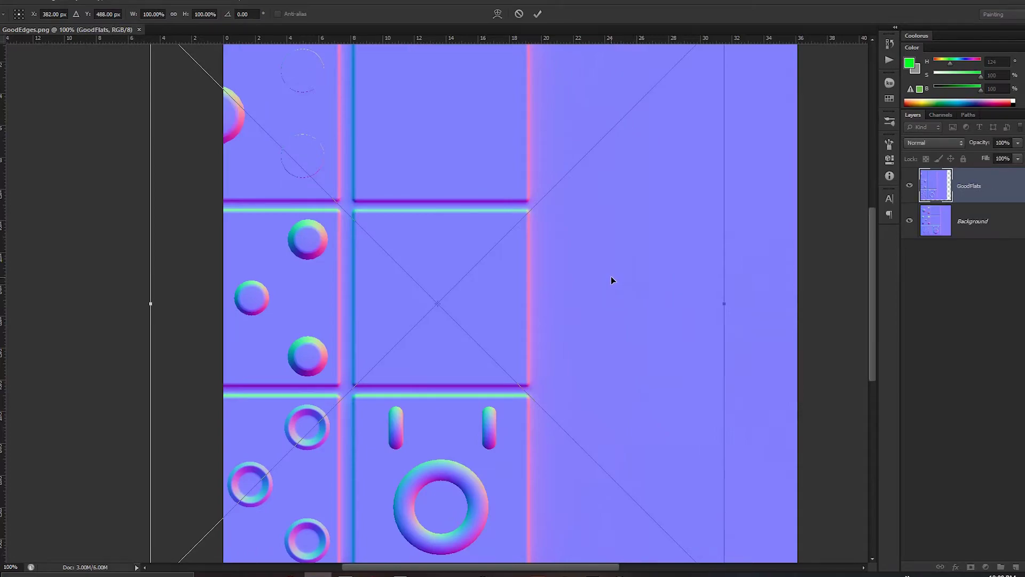
{"action": "key", "text": "ctrl+0"}
{"action": "key", "text": "Escape"}
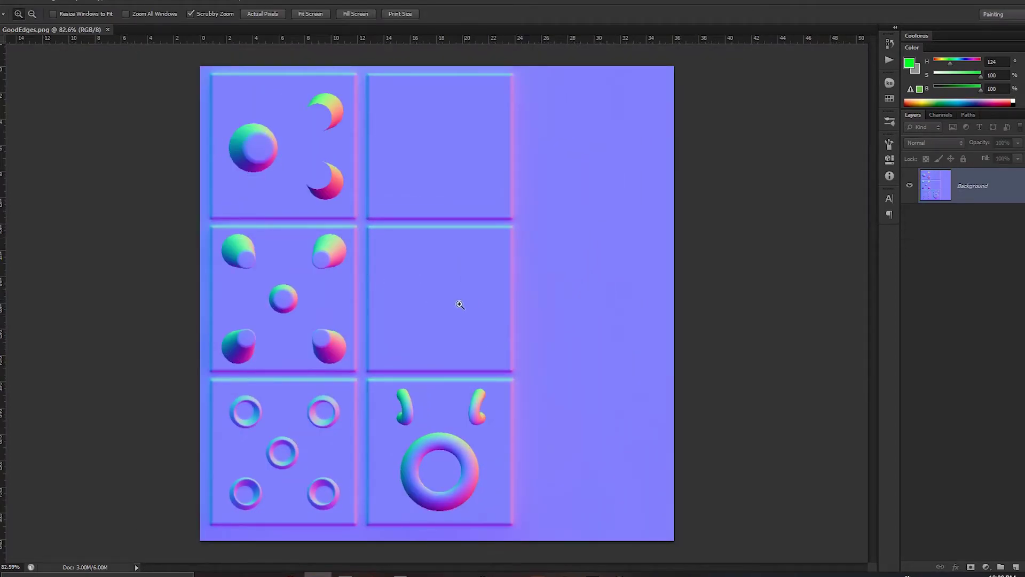
{"action": "key", "text": "alt+Tab"}
{"action": "left_click_drag", "start_coordinate": [298, 252], "coordinate": [408, 133]}
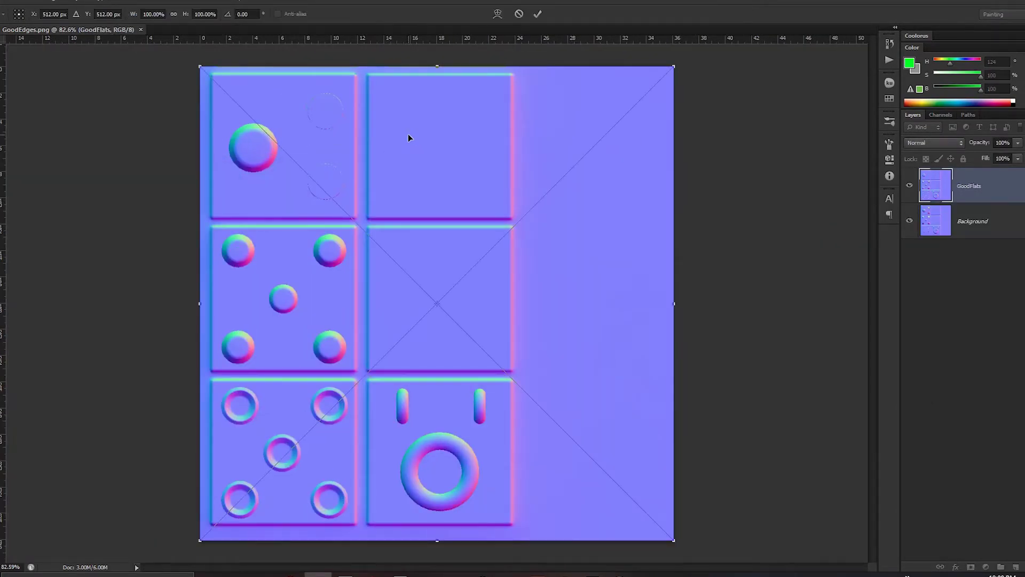
{"action": "key", "text": "Return"}
{"action": "key", "text": "z"}
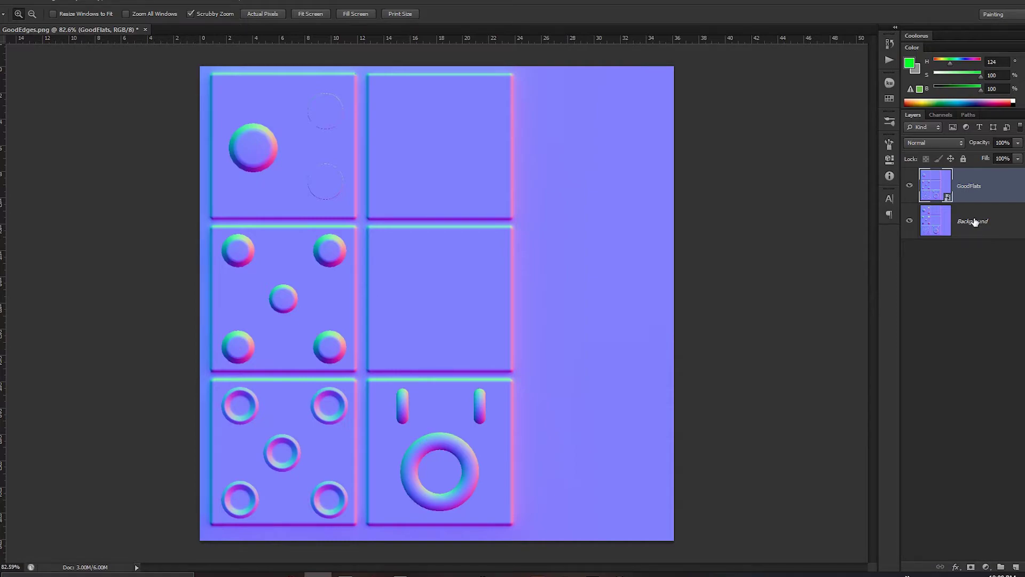
Marquee-select the top-left, middle-left and bottom-left dice faces
{"action": "key", "text": "m"}
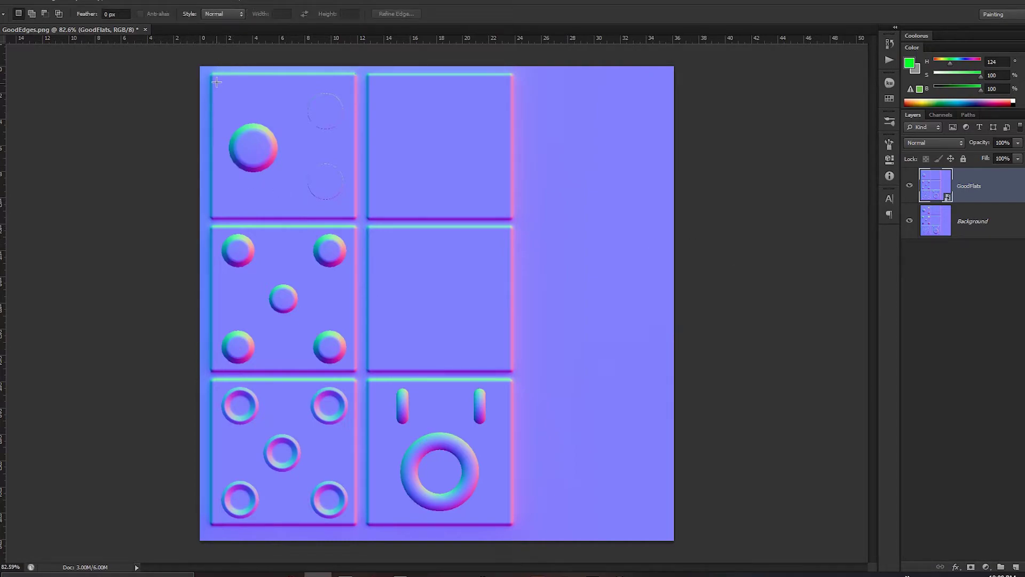
{"action": "left_click_drag", "start_coordinate": [216, 79], "coordinate": [351, 214]}
{"action": "key", "text": "shift"}
{"action": "left_click_drag", "start_coordinate": [219, 234], "coordinate": [348, 367], "text": "shift"}
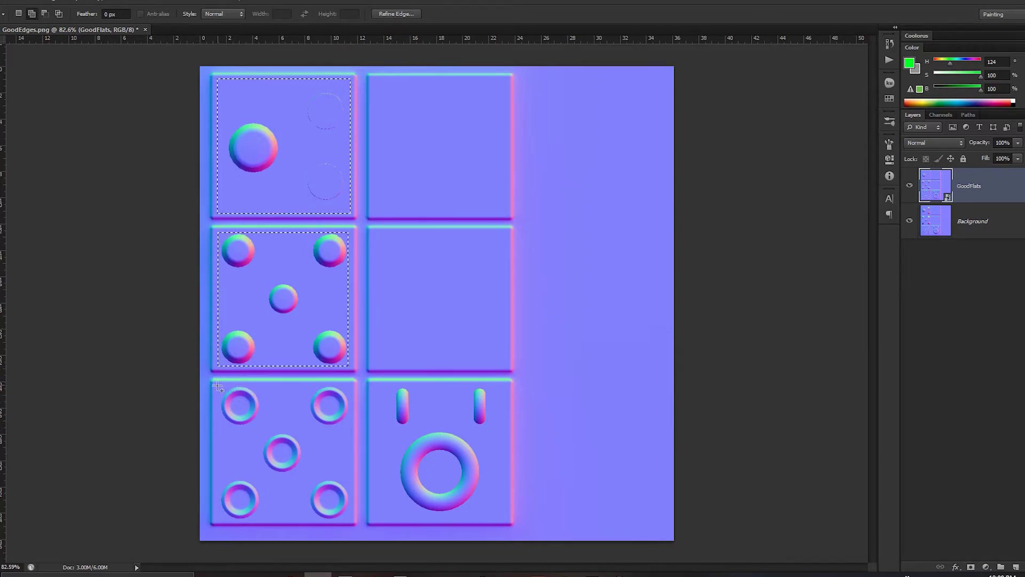
{"action": "left_click_drag", "start_coordinate": [214, 383], "coordinate": [352, 521], "text": "shift"}
Add the bottom-right face and mask GoodFlats to the selected faces, toggling it to compare
{"action": "left_click_drag", "start_coordinate": [374, 385], "coordinate": [505, 518], "text": "shift"}
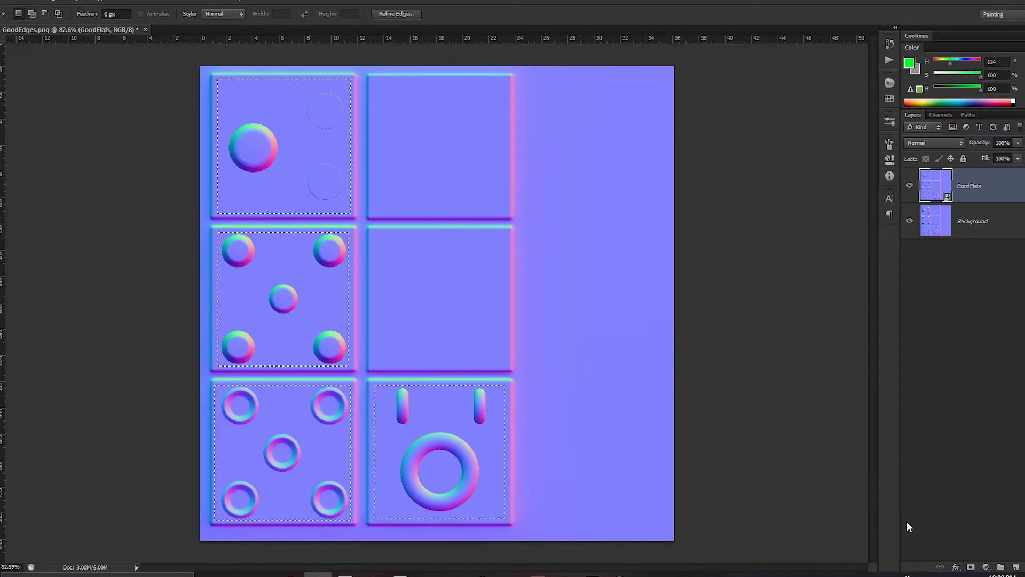
{"action": "left_click", "coordinate": [972, 567]}
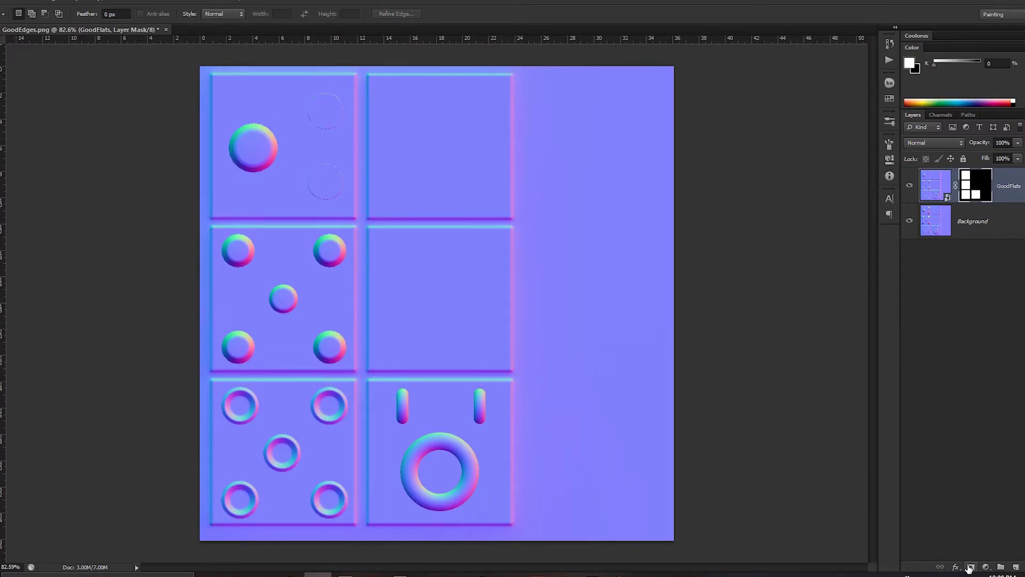
{"action": "left_click", "coordinate": [909, 188]}
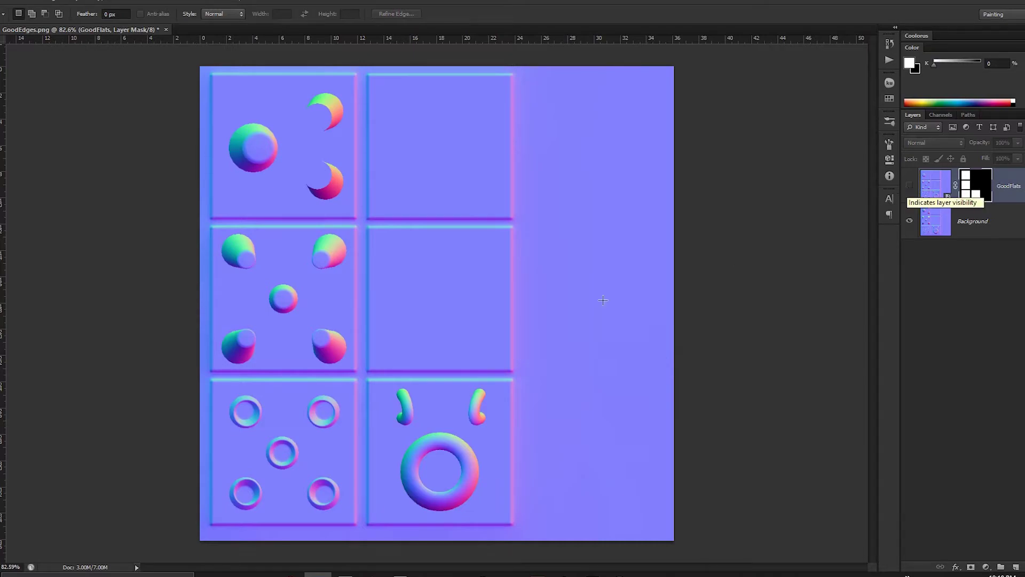
{"action": "left_click", "coordinate": [911, 188]}
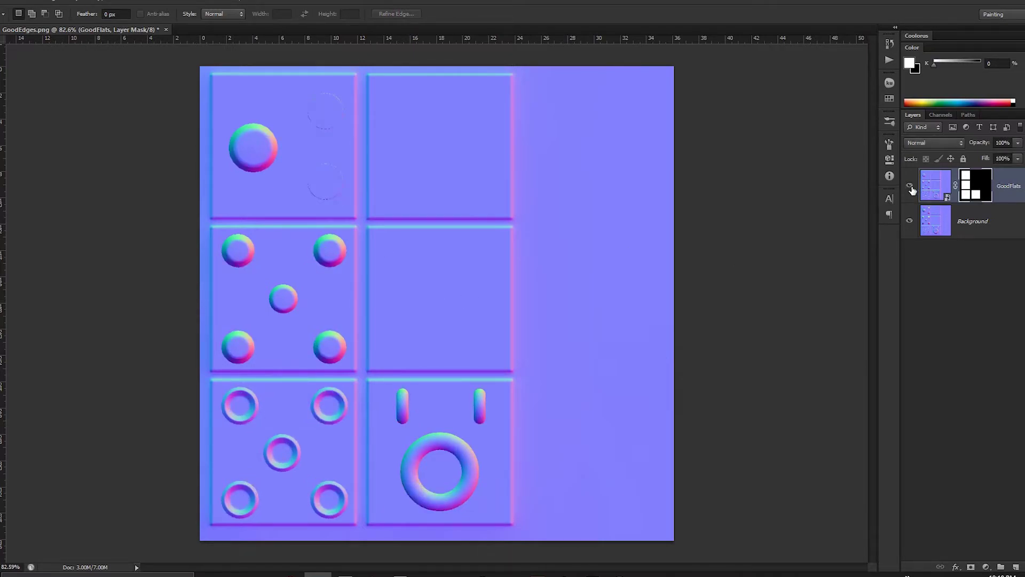
Compare the five-pip face with the GoodFlats mask disabled, then re-enable the mask
{"action": "right_click", "coordinate": [985, 185]}
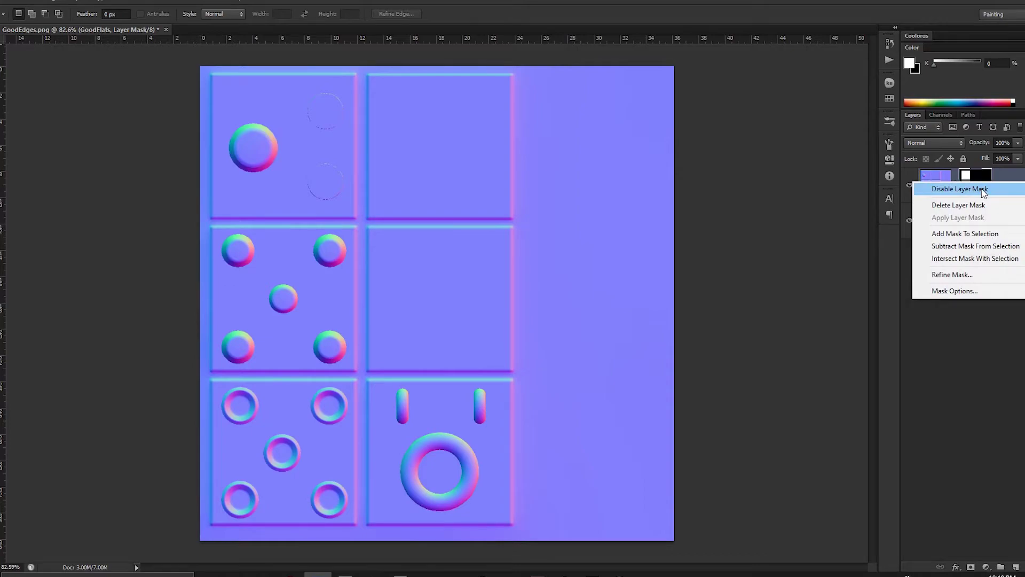
{"action": "left_click", "coordinate": [984, 193]}
{"action": "key", "text": "z"}
{"action": "left_click_drag", "start_coordinate": [274, 248], "coordinate": [469, 76]}
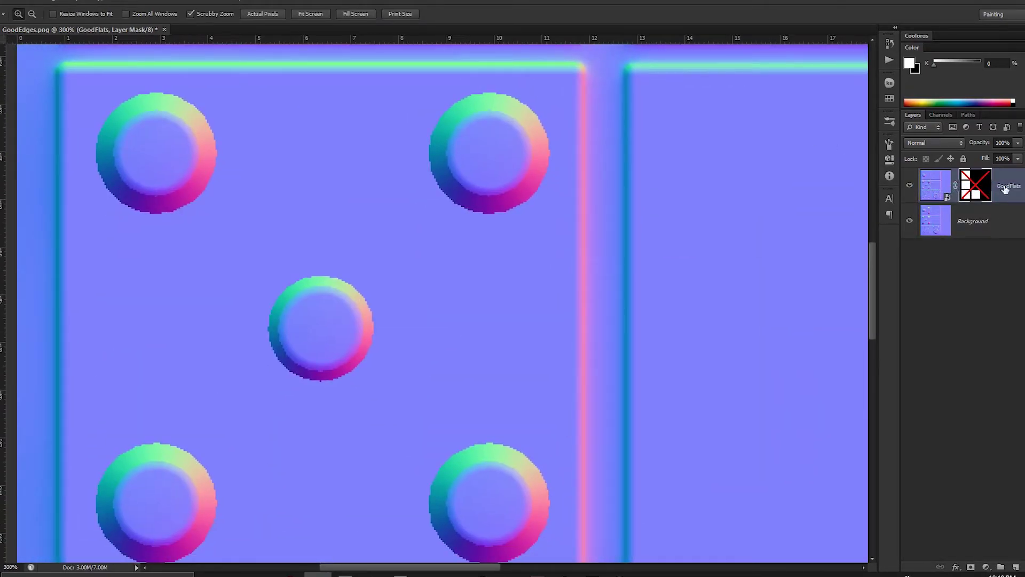
{"action": "left_click", "coordinate": [906, 188]}
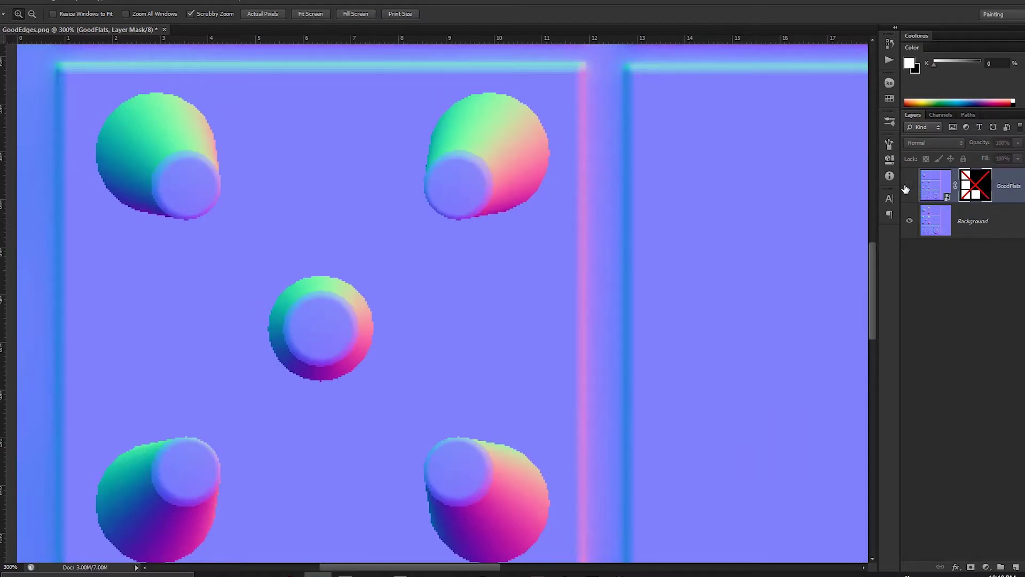
{"action": "left_click", "coordinate": [908, 186]}
{"action": "right_click", "coordinate": [974, 187]}
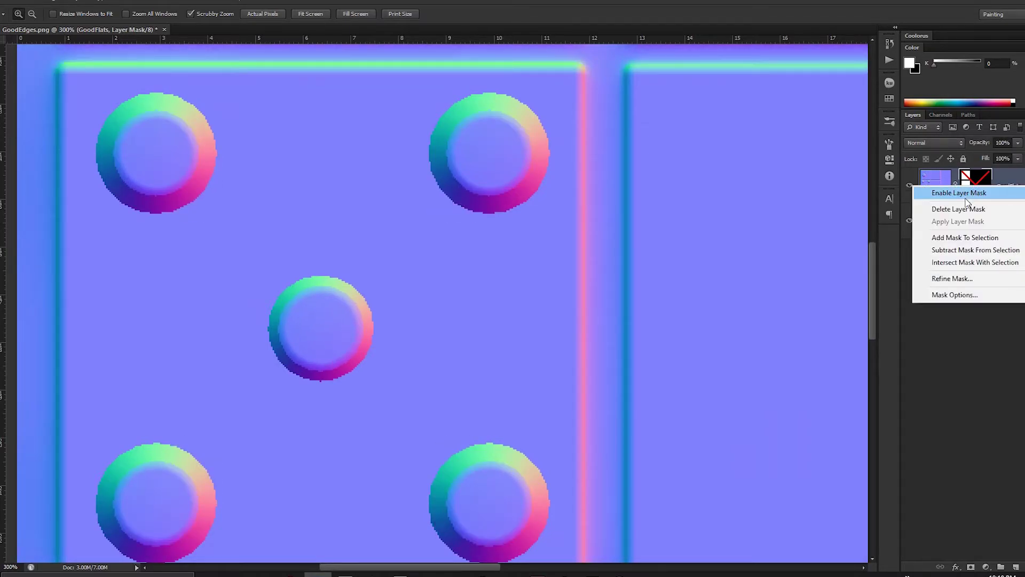
{"action": "left_click", "coordinate": [967, 194]}
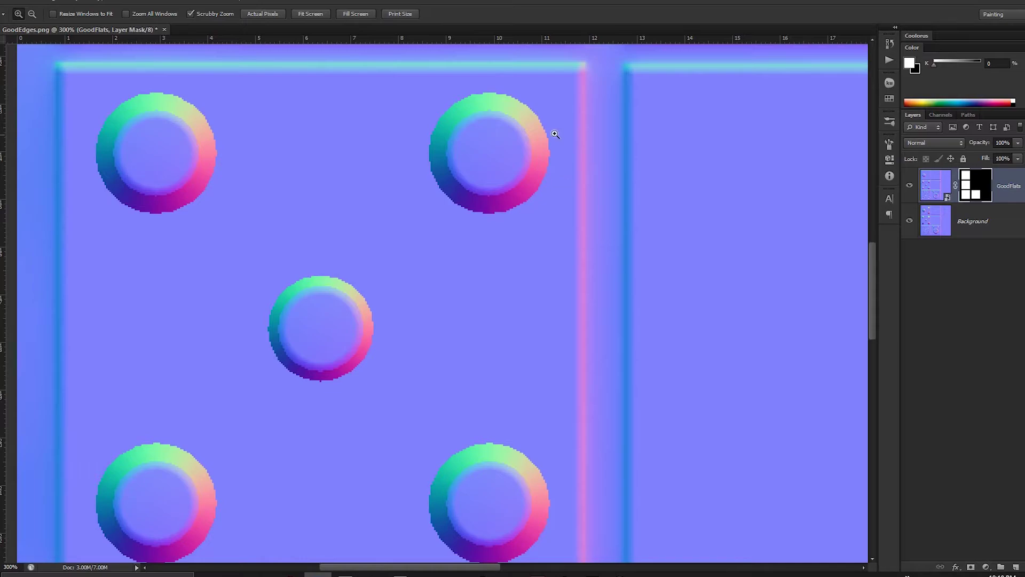
Zoom out and toggle GoodFlats on and off to check the one-pip face
{"action": "left_click", "coordinate": [554, 169], "text": "alt"}
{"action": "left_click", "coordinate": [554, 168], "text": "alt"}
{"action": "left_click_drag", "start_coordinate": [543, 138], "coordinate": [535, 315]}
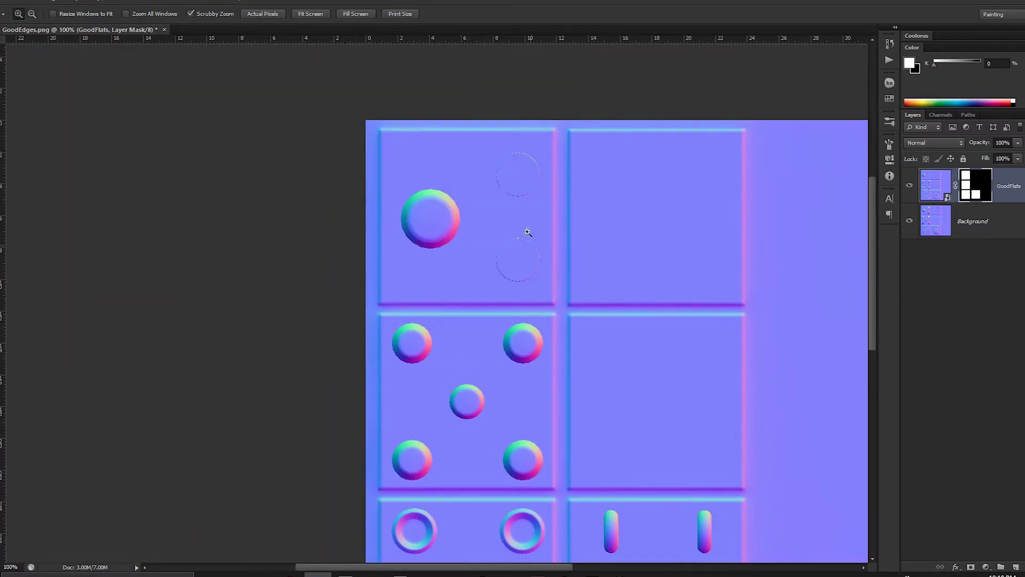
{"action": "scroll", "coordinate": [502, 165], "scroll_direction": "up", "scroll_amount": 1, "text": "alt"}
{"action": "left_click_drag", "start_coordinate": [568, 234], "coordinate": [459, 228]}
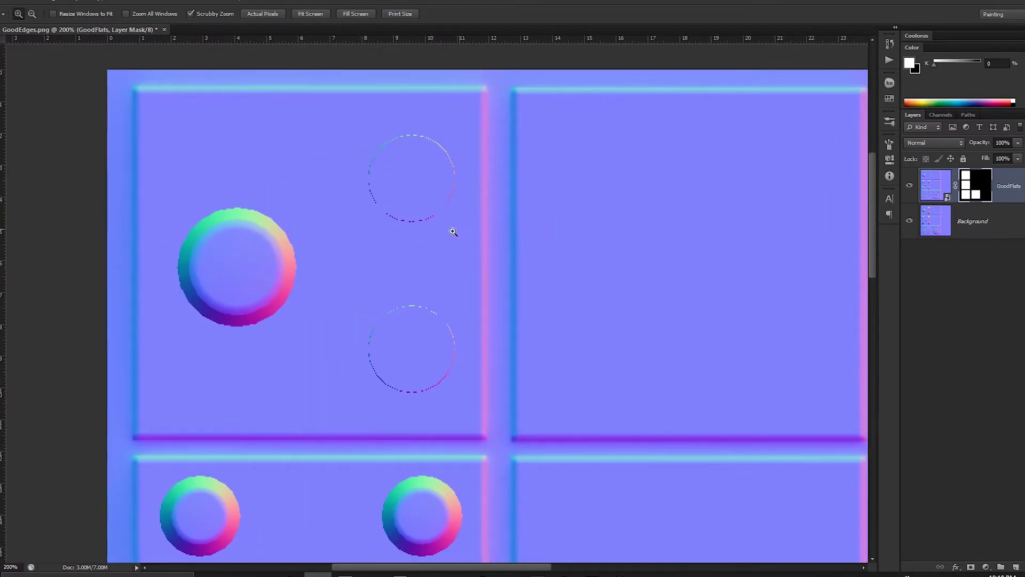
{"action": "left_click", "coordinate": [911, 185]}
{"action": "left_click", "coordinate": [911, 185]}
Add an empty layer above GoodFlats and sample the map's lavender-blue base colour
{"action": "left_click", "coordinate": [1016, 566]}
{"action": "key", "text": "b"}
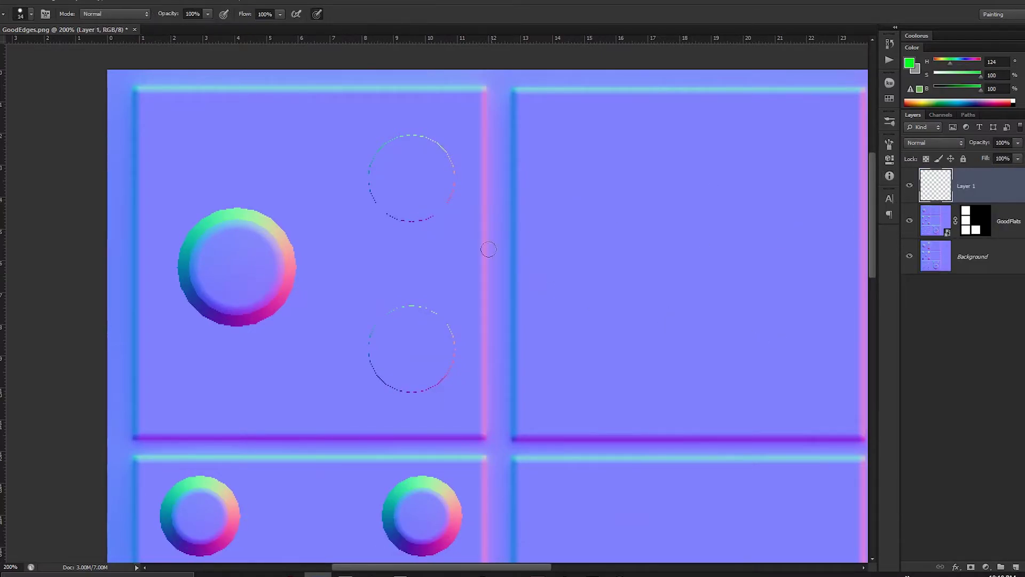
{"action": "left_click", "coordinate": [353, 182], "text": "alt"}
{"action": "key", "text": "ctrl+minus"}
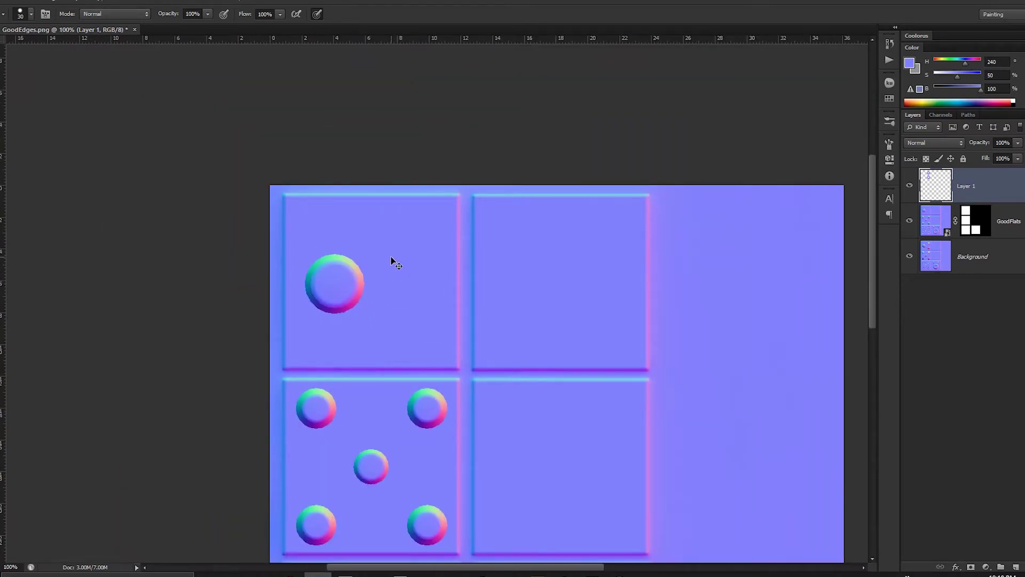
{"action": "key", "text": "ctrl+0"}
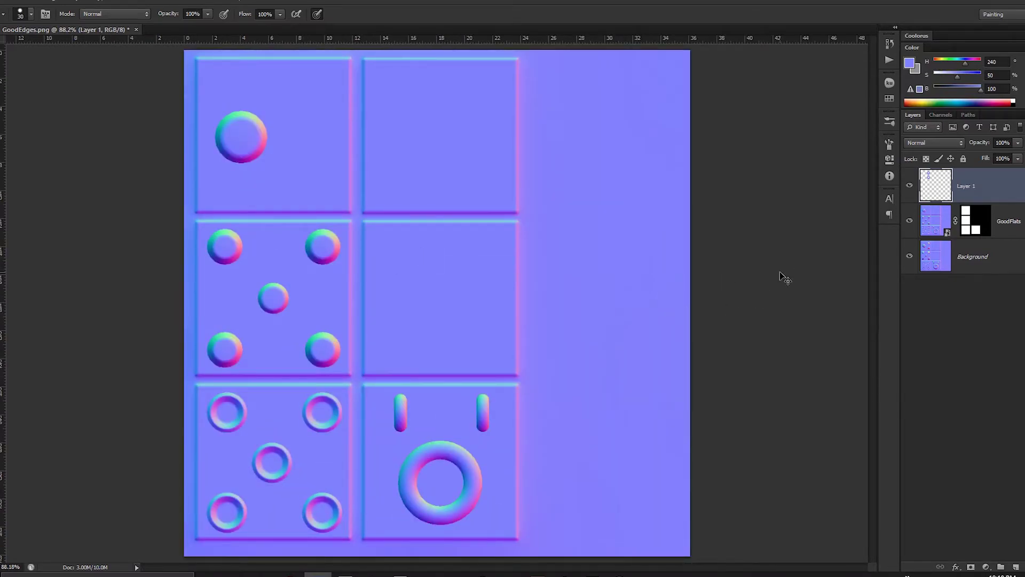
Save the combined map as a maximum-quality JPEG named Cmb_Nm in the Cmb_NM folder
{"action": "key", "text": "ctrl+shift+s"}
{"action": "key", "text": "ctrl+v"}
{"action": "key", "text": "Return"}
{"action": "left_click", "coordinate": [505, 315]}
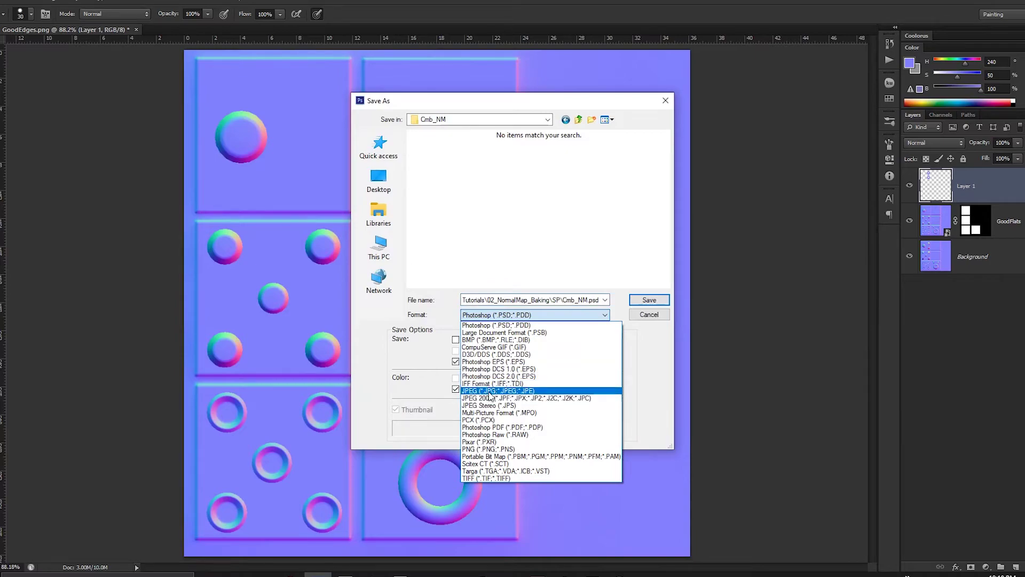
{"action": "left_click", "coordinate": [489, 392]}
{"action": "double_click", "coordinate": [501, 301]}
{"action": "type", "text": "Cmb_Nm"}
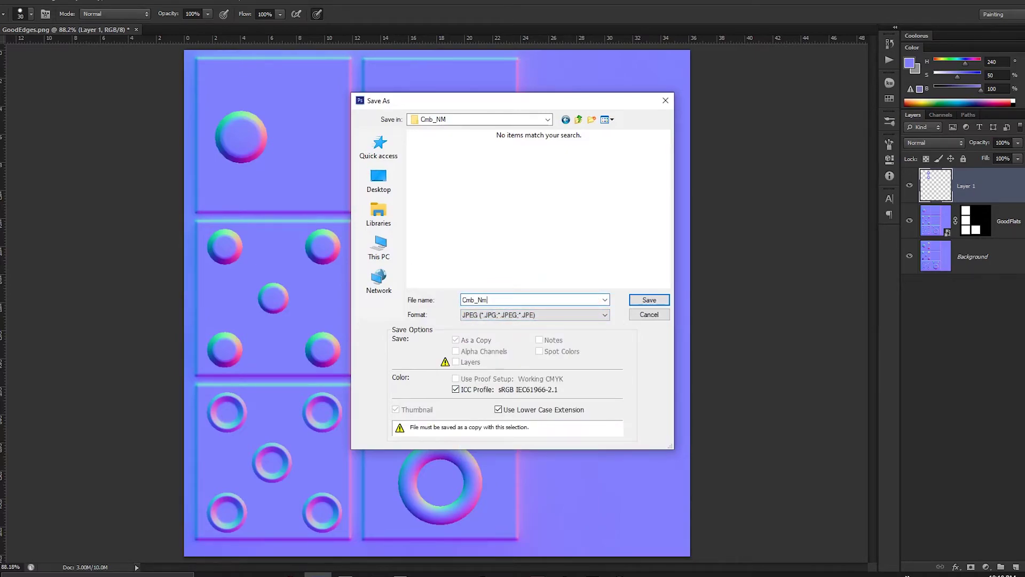
{"action": "key", "text": "Return"}
{"action": "key", "text": "Return"}
{"action": "key", "text": "alt+Tab"}
{"action": "key", "text": "alt+Tab"}
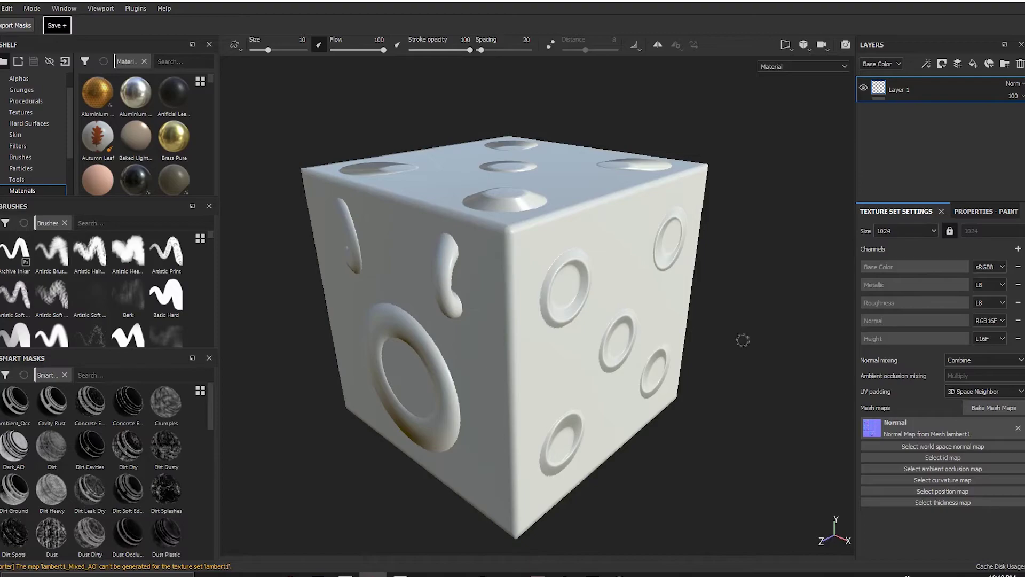
Bring the Cmb_NM File Explorer window to the front and shift it right
{"action": "mouse_move", "coordinate": [678, 340]}
{"action": "left_mouse_down", "text": "alt"}
{"action": "mouse_move", "coordinate": [676, 361]}
{"action": "mouse_move", "coordinate": [675, 347]}
{"action": "left_mouse_up", "text": "alt"}
{"action": "key", "text": "alt+Tab"}
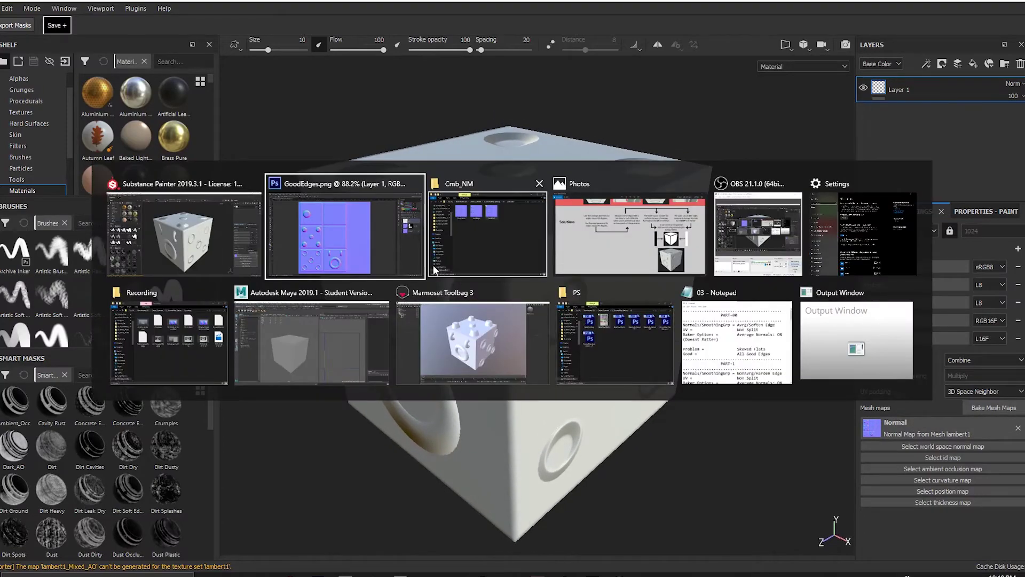
{"action": "left_click", "coordinate": [383, 278]}
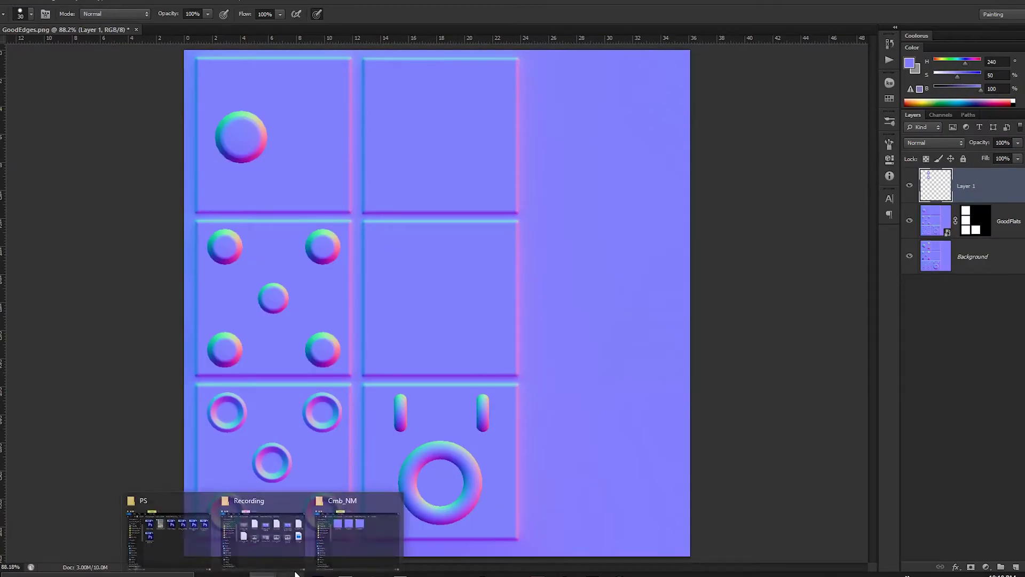
{"action": "mouse_move", "coordinate": [264, 574]}
{"action": "left_click", "coordinate": [338, 535]}
{"action": "mouse_move", "coordinate": [386, 178]}
{"action": "left_mouse_down"}
{"action": "mouse_move", "coordinate": [571, 169]}
{"action": "mouse_move", "coordinate": [662, 177]}
{"action": "mouse_move", "coordinate": [662, 236]}
{"action": "mouse_move", "coordinate": [751, 143]}
{"action": "mouse_move", "coordinate": [623, 204]}
{"action": "mouse_move", "coordinate": [608, 187]}
{"action": "mouse_move", "coordinate": [586, 187]}
{"action": "left_mouse_up"}
Drag Cmb_Nm01.jpg from Cmb_NM onto the Substance Painter shelf for import
{"action": "left_click", "coordinate": [385, 573]}
{"action": "key", "text": "alt+Tab"}
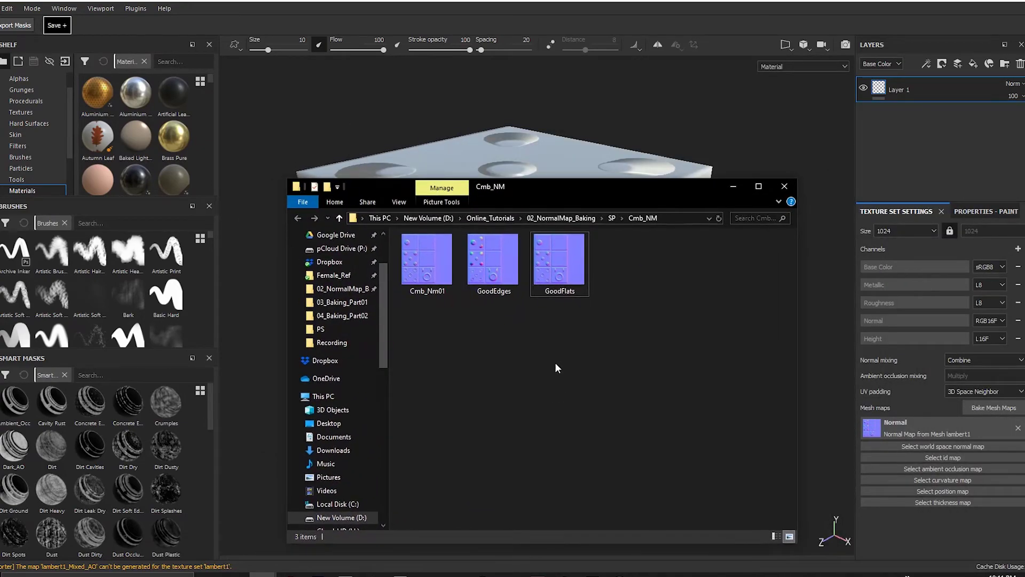
{"action": "left_click_drag", "start_coordinate": [427, 266], "coordinate": [159, 140]}
Import Cmb_Nm01 as a texture into project 'Untitled' and drop it onto the Normal mesh map slot
{"action": "left_click", "coordinate": [654, 168]}
{"action": "left_click", "coordinate": [675, 212]}
{"action": "left_click", "coordinate": [660, 422]}
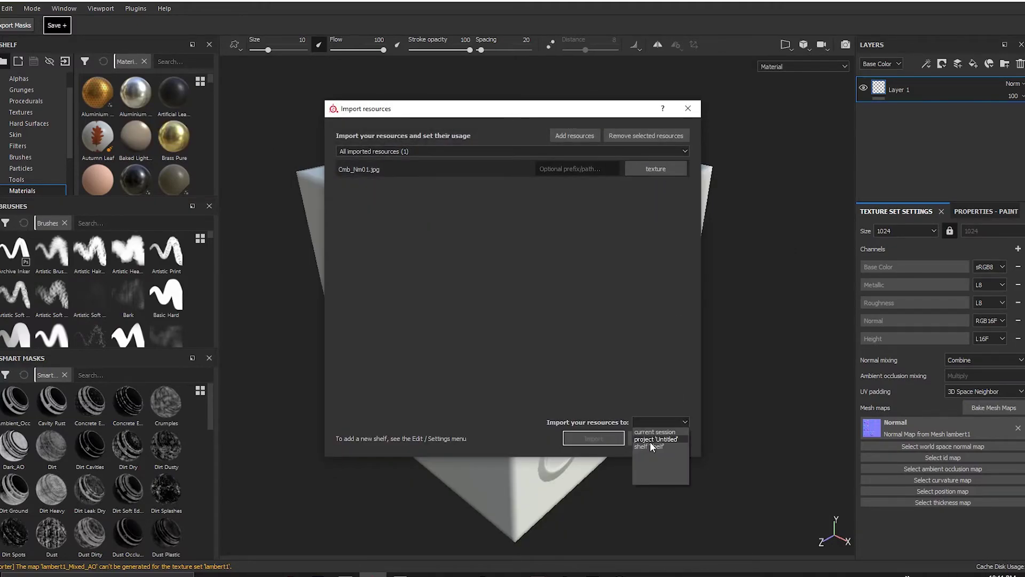
{"action": "left_click", "coordinate": [650, 439]}
{"action": "left_click", "coordinate": [594, 438]}
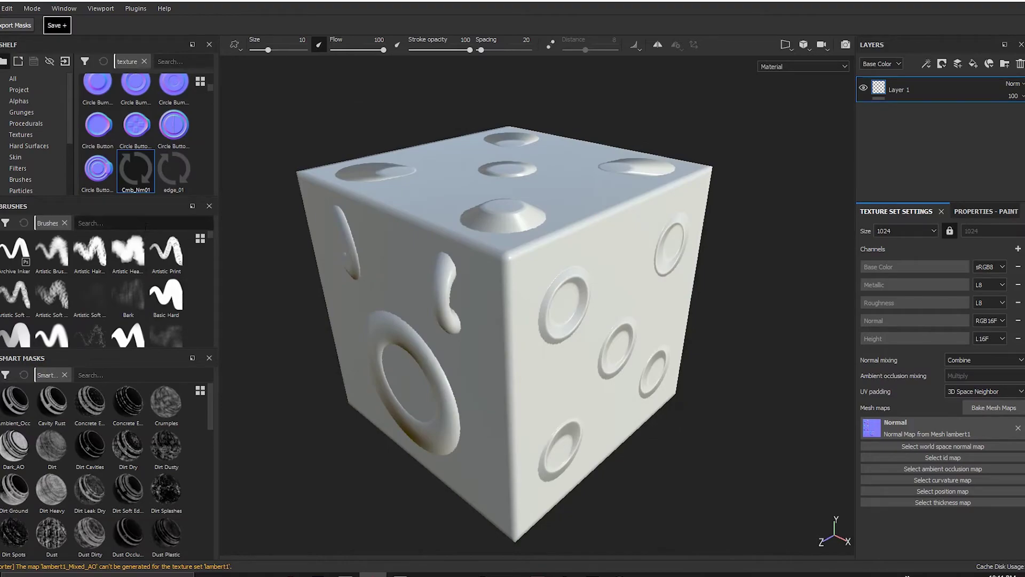
{"action": "left_click_drag", "start_coordinate": [136, 168], "coordinate": [962, 430]}
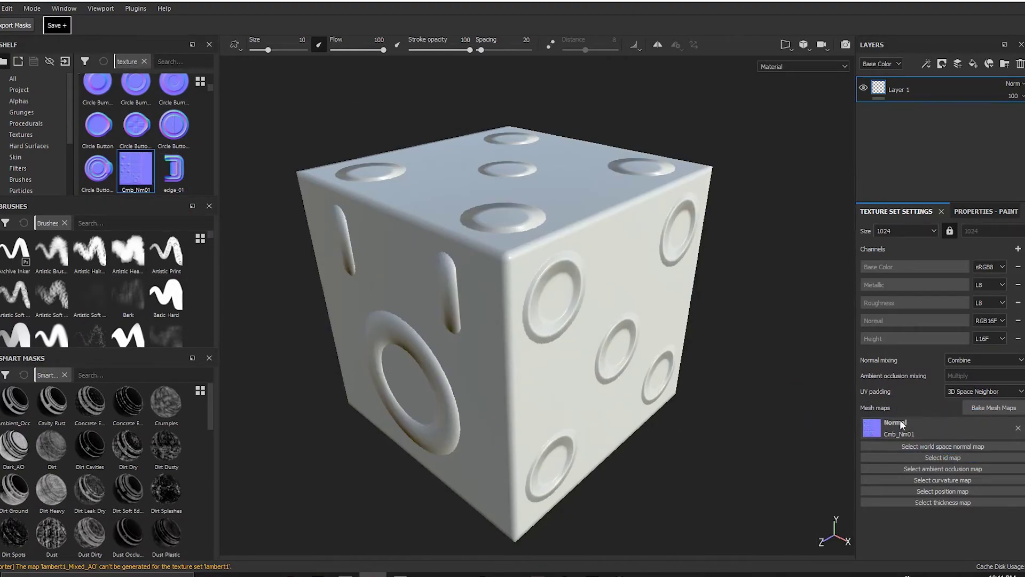
{"action": "mouse_move", "coordinate": [548, 293]}
{"action": "right_mouse_down", "text": "shift"}
{"action": "mouse_move", "coordinate": [609, 304]}
{"action": "mouse_move", "coordinate": [569, 298]}
{"action": "right_mouse_up", "text": "shift"}
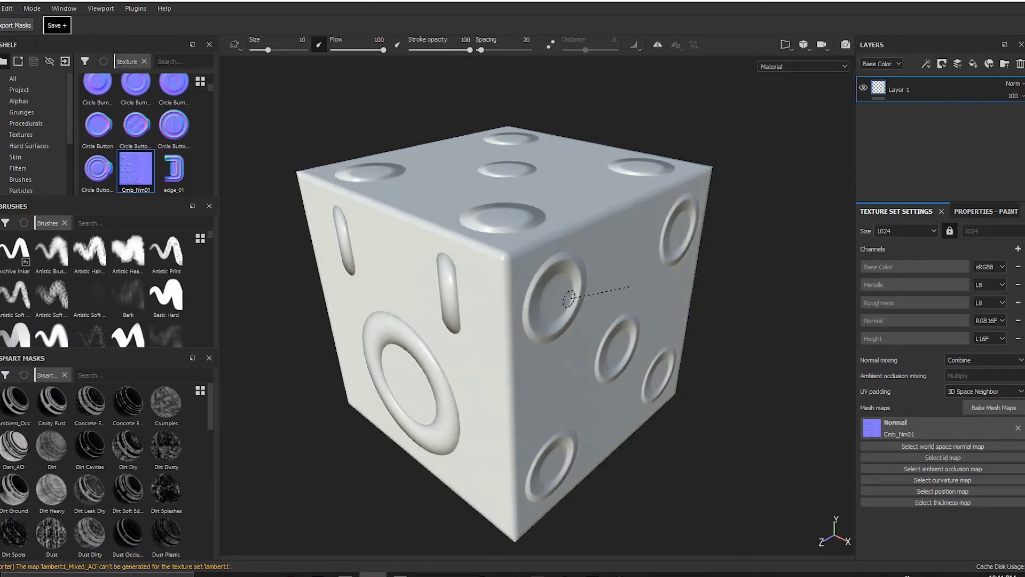
Select all mesh maps except Normal and set the ID colour source to Mesh ID/Polygroup
{"action": "left_click", "coordinate": [994, 407]}
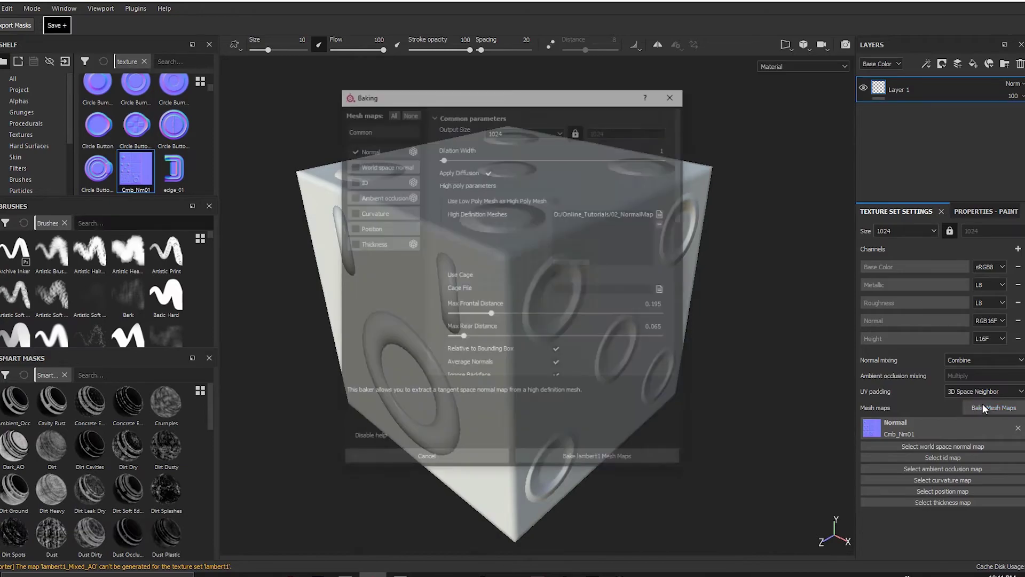
{"action": "left_click", "coordinate": [392, 113]}
{"action": "left_click", "coordinate": [352, 150]}
{"action": "left_click", "coordinate": [380, 180]}
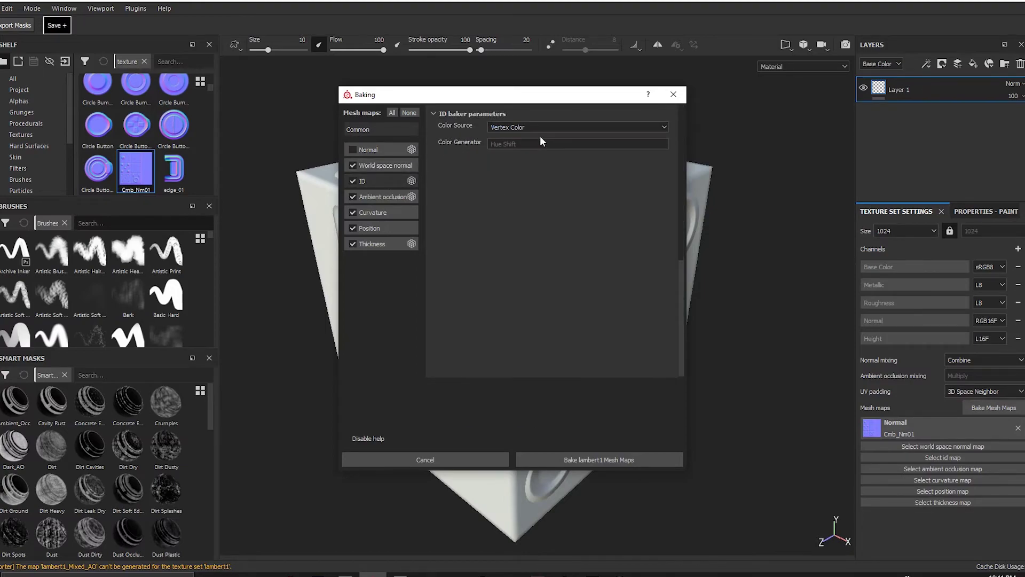
{"action": "left_click", "coordinate": [518, 128]}
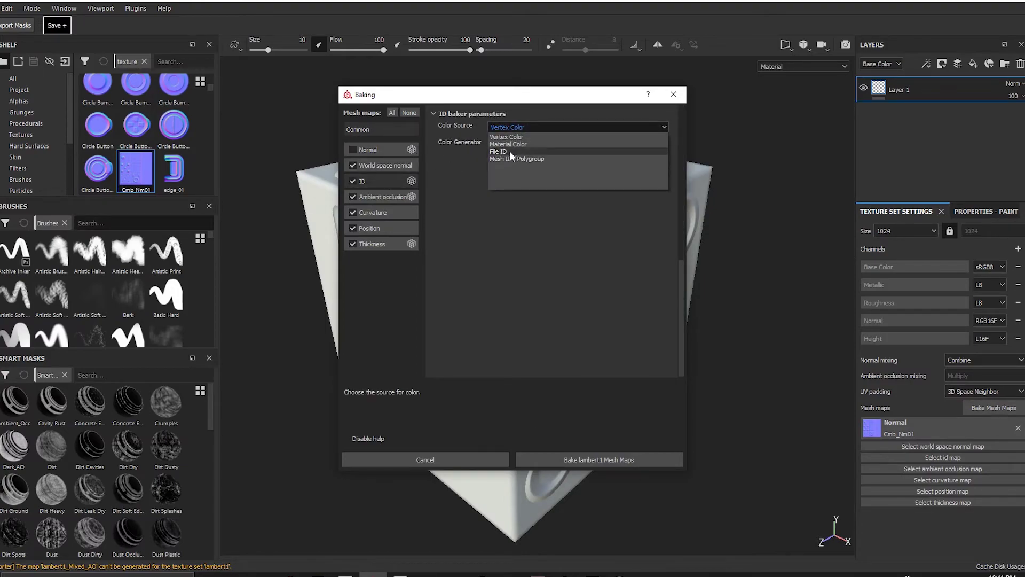
{"action": "left_click", "coordinate": [510, 158]}
Include World Space Normal, uncheck Average Normals, and bake the lambert1 mesh maps
{"action": "left_click", "coordinate": [378, 128]}
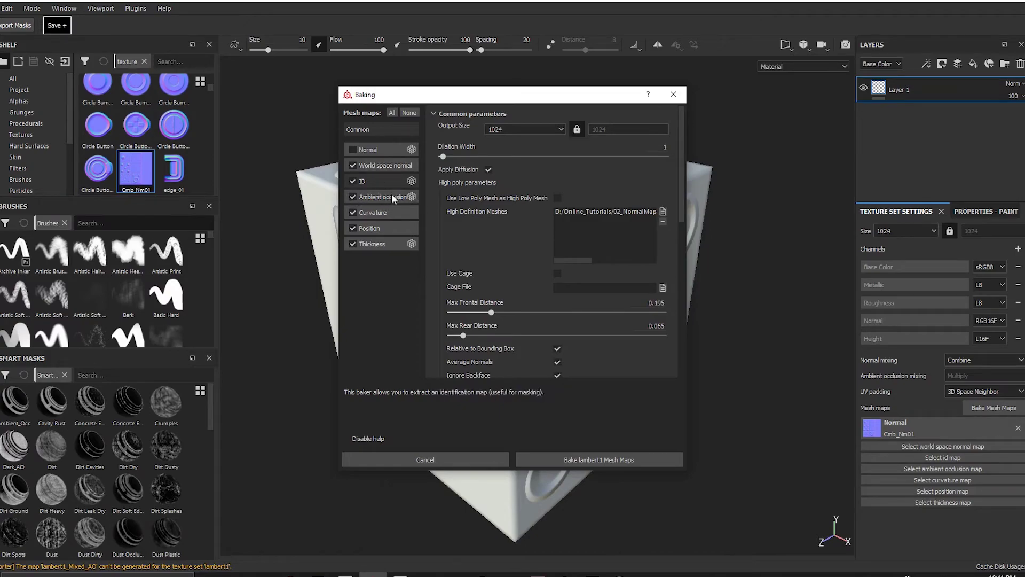
{"action": "left_click", "coordinate": [352, 165]}
{"action": "left_click", "coordinate": [387, 195]}
{"action": "left_click", "coordinate": [379, 127]}
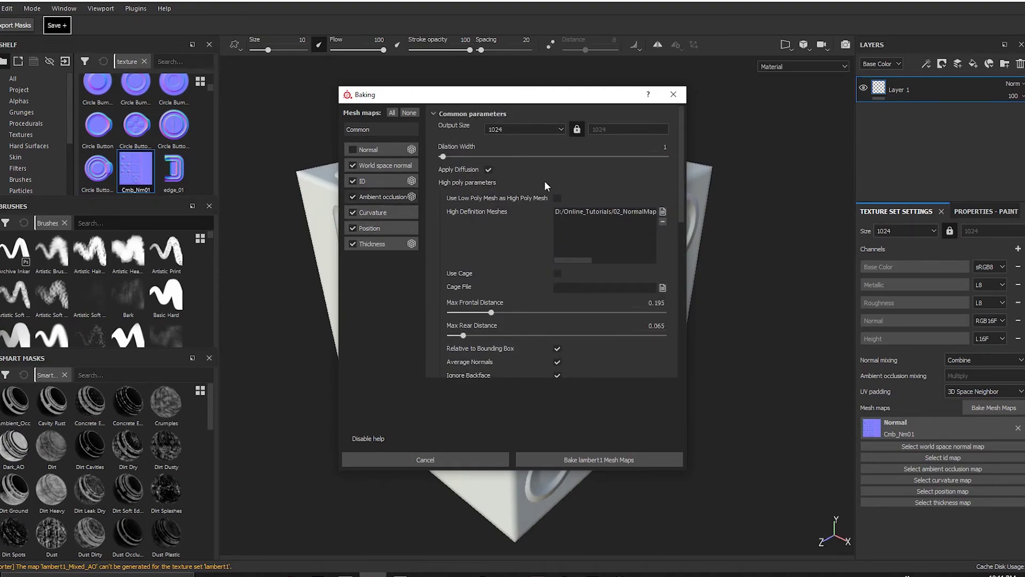
{"action": "left_click", "coordinate": [557, 362]}
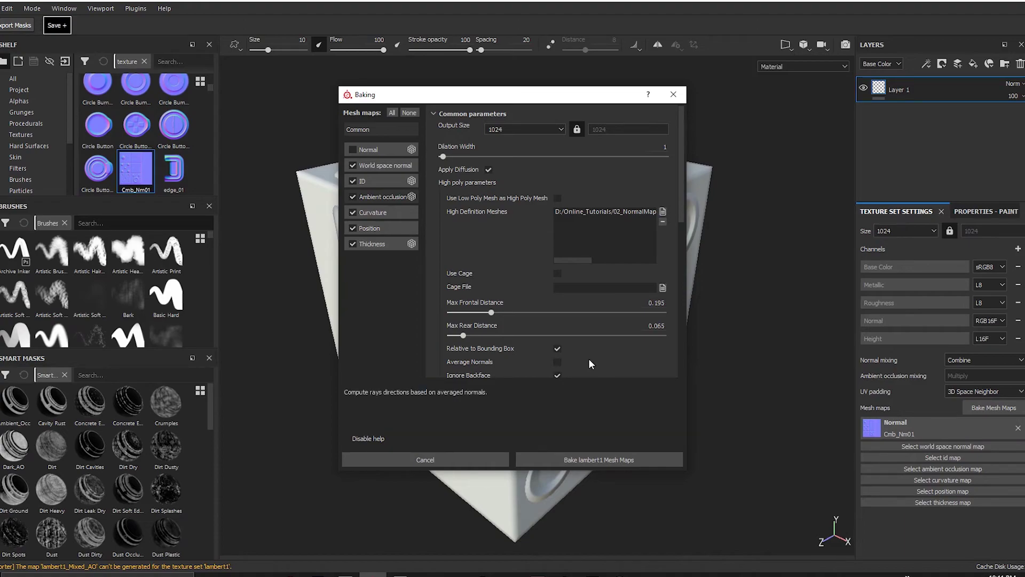
{"action": "left_click", "coordinate": [590, 458]}
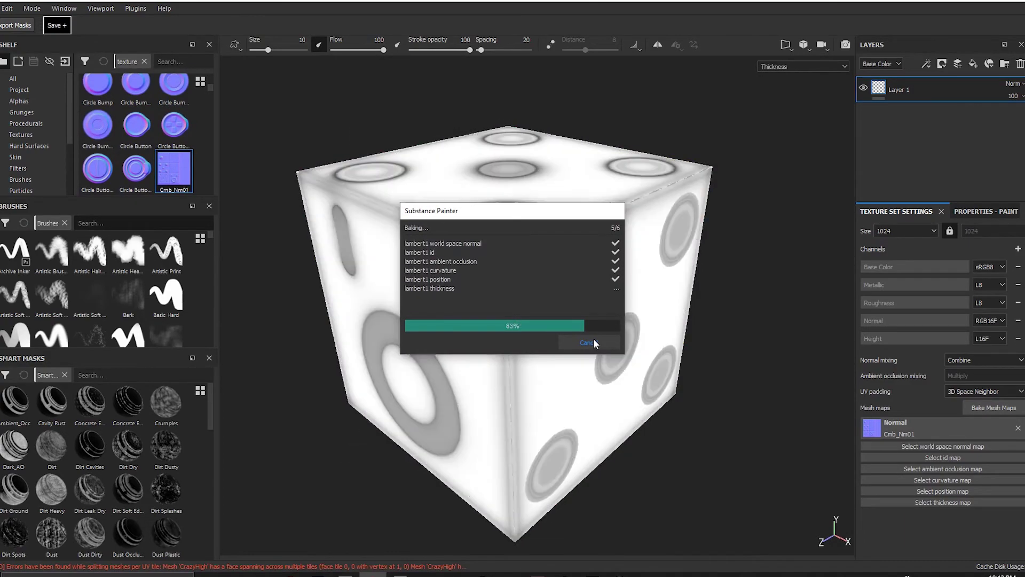
Close the bake report and inspect the baked occlusion and curvature maps around the cube
{"action": "left_click", "coordinate": [590, 343]}
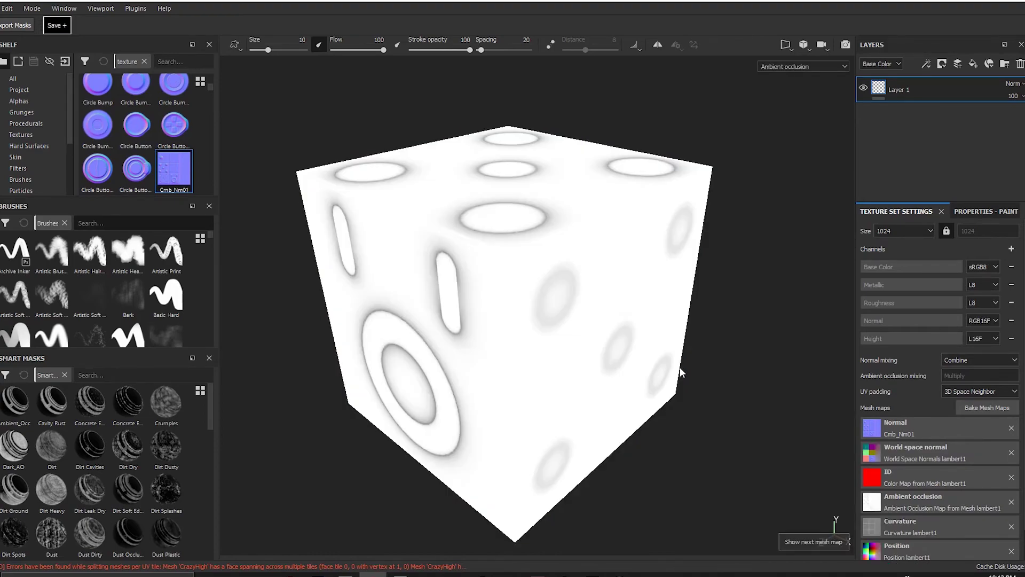
{"action": "mouse_move", "coordinate": [508, 279]}
{"action": "left_mouse_down", "text": "alt"}
{"action": "mouse_move", "coordinate": [513, 374]}
{"action": "mouse_move", "coordinate": [526, 257]}
{"action": "mouse_move", "coordinate": [660, 223]}
{"action": "mouse_move", "coordinate": [398, 245]}
{"action": "mouse_move", "coordinate": [407, 376]}
{"action": "mouse_move", "coordinate": [664, 329]}
{"action": "mouse_move", "coordinate": [590, 240]}
{"action": "mouse_move", "coordinate": [476, 296]}
{"action": "mouse_move", "coordinate": [384, 300]}
{"action": "mouse_move", "coordinate": [502, 310]}
{"action": "mouse_move", "coordinate": [503, 283]}
{"action": "left_mouse_up", "text": "alt"}
{"action": "key", "text": "b"}
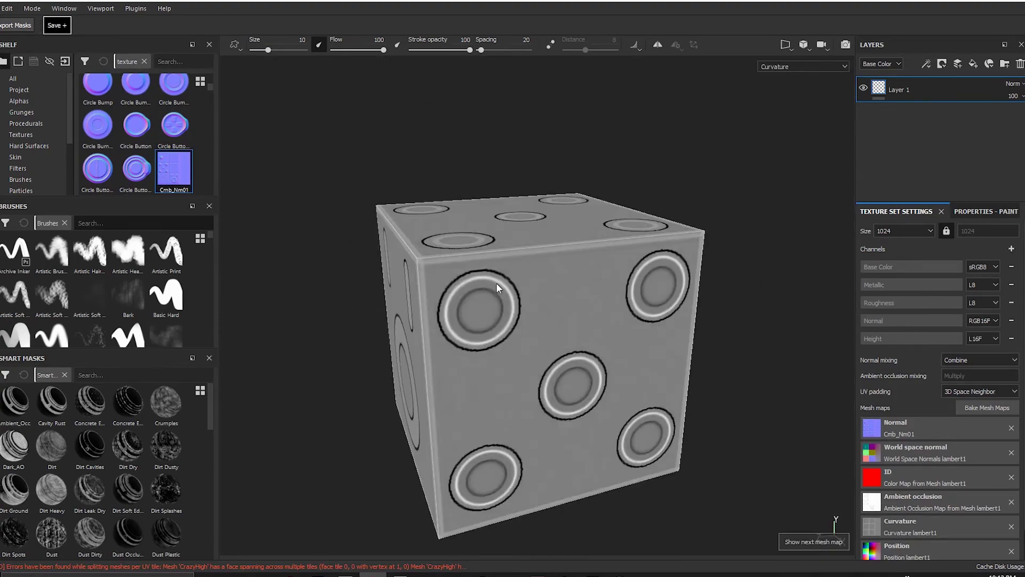
{"action": "left_click_drag", "start_coordinate": [607, 297], "coordinate": [584, 293], "text": "alt"}
{"action": "right_click_drag", "start_coordinate": [584, 293], "coordinate": [614, 385], "text": "alt"}
{"action": "middle_click_drag", "start_coordinate": [615, 385], "coordinate": [607, 334], "text": "alt"}
{"action": "left_click_drag", "start_coordinate": [607, 334], "coordinate": [590, 352], "text": "alt"}
Cycle the viewport through the position, thickness and normal mesh maps
{"action": "key", "text": "b"}
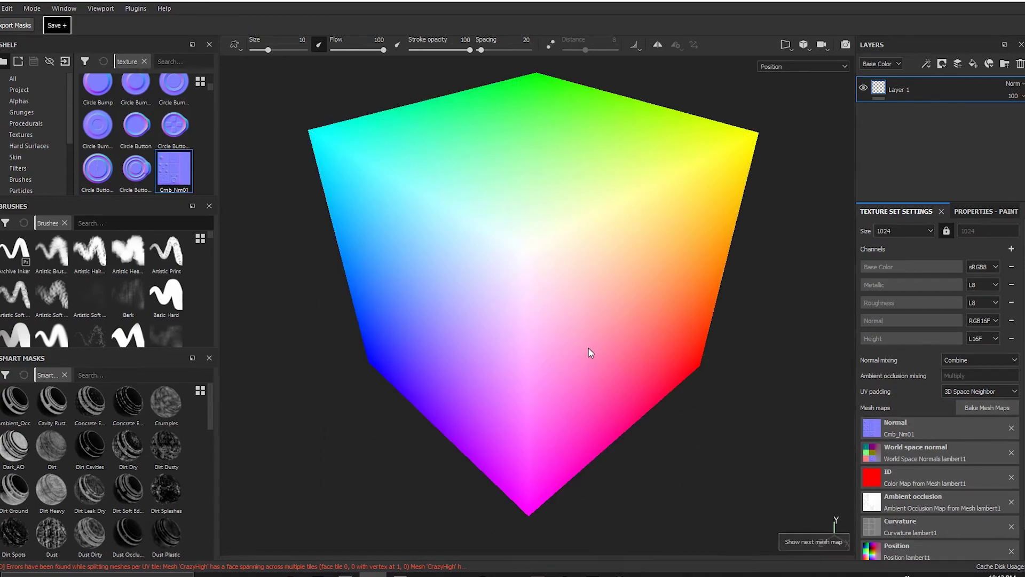
{"action": "key", "text": "b"}
{"action": "left_click_drag", "start_coordinate": [616, 240], "coordinate": [646, 286], "text": "alt"}
{"action": "key", "text": "b"}
{"action": "key", "text": "b"}
{"action": "key", "text": "b"}
{"action": "key", "text": "b"}
{"action": "key", "text": "b"}
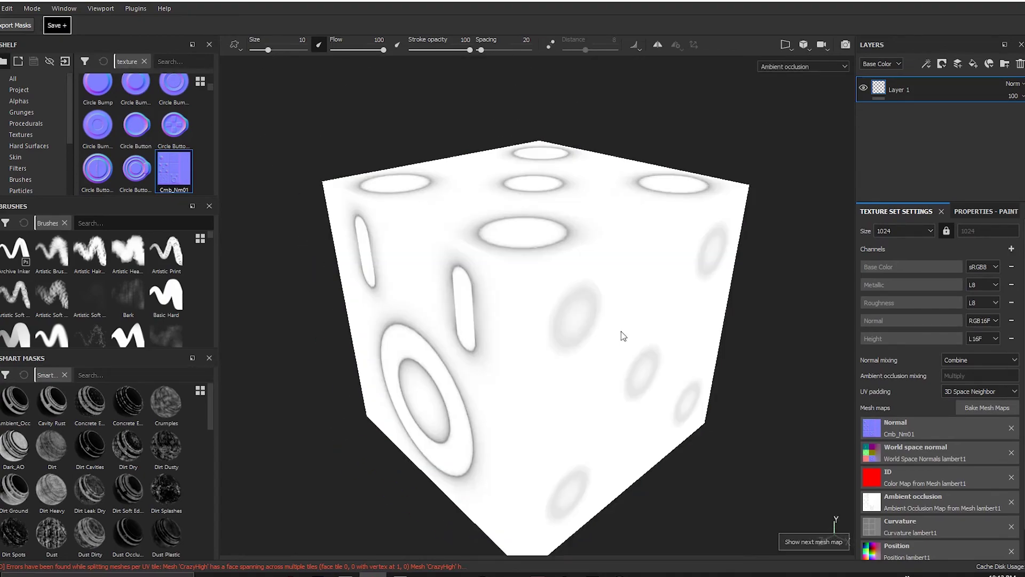
Return to the Material view and add a fill layer above Layer 1
{"action": "key", "text": "m"}
{"action": "left_click_drag", "start_coordinate": [646, 389], "coordinate": [617, 343], "text": "alt"}
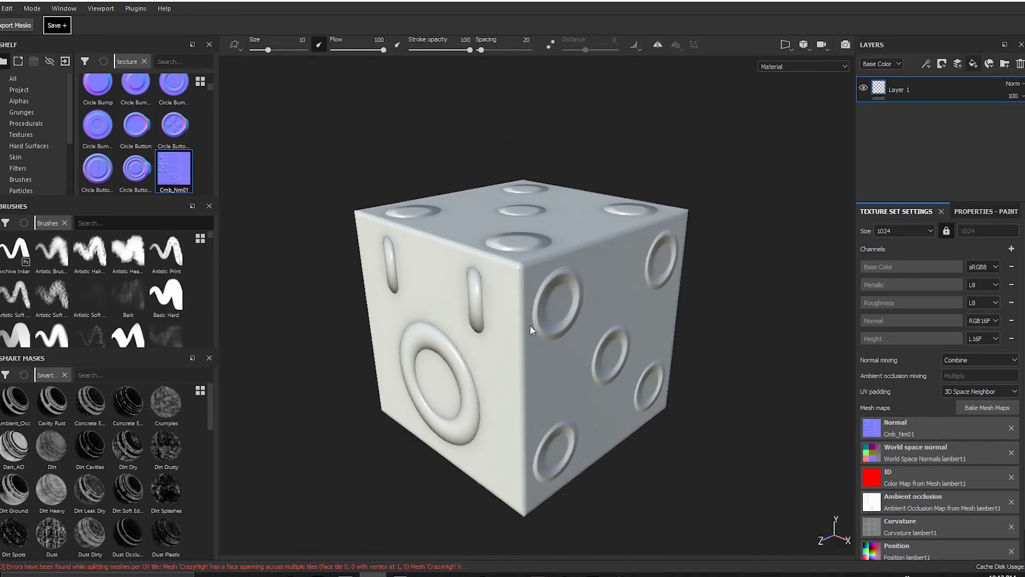
{"action": "key", "text": "ctrl+shift+f"}
Apply the Aluminium Anodized Red smart material to the cube
{"action": "scroll", "coordinate": [68, 134], "scroll_direction": "down", "scroll_amount": 3}
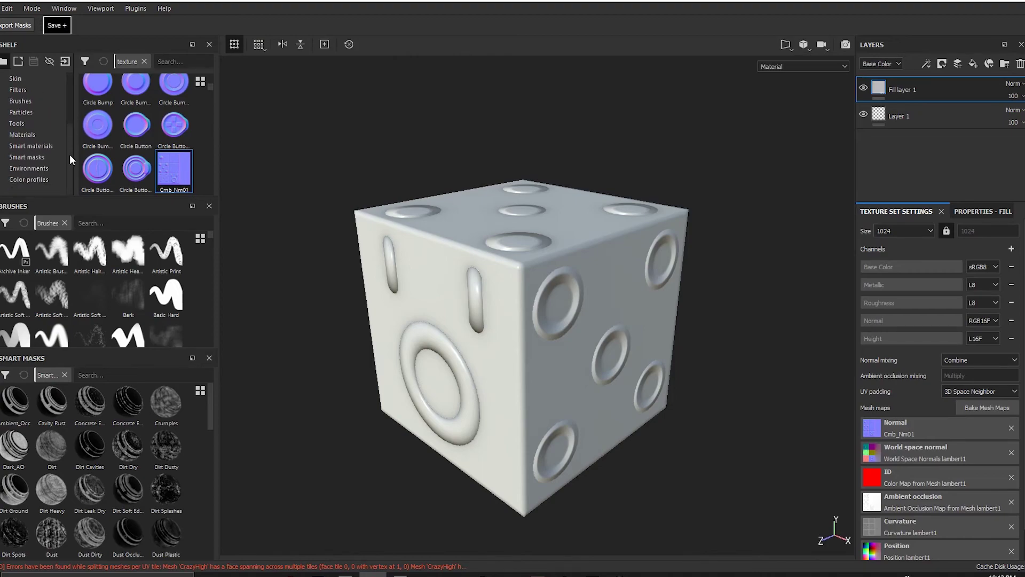
{"action": "left_click", "coordinate": [36, 156]}
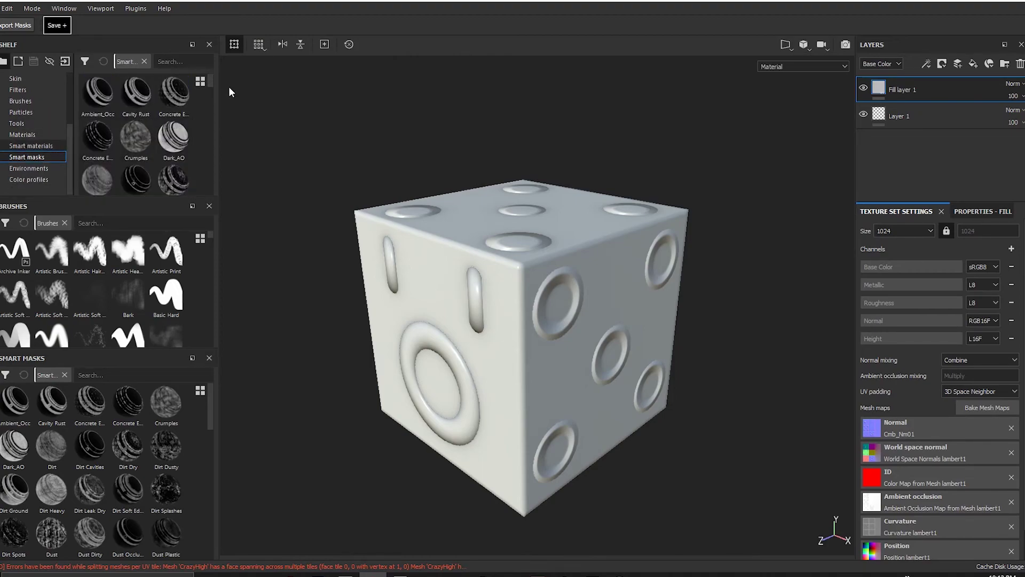
{"action": "key", "text": "Up"}
{"action": "left_click_drag", "start_coordinate": [97, 92], "coordinate": [911, 90]}
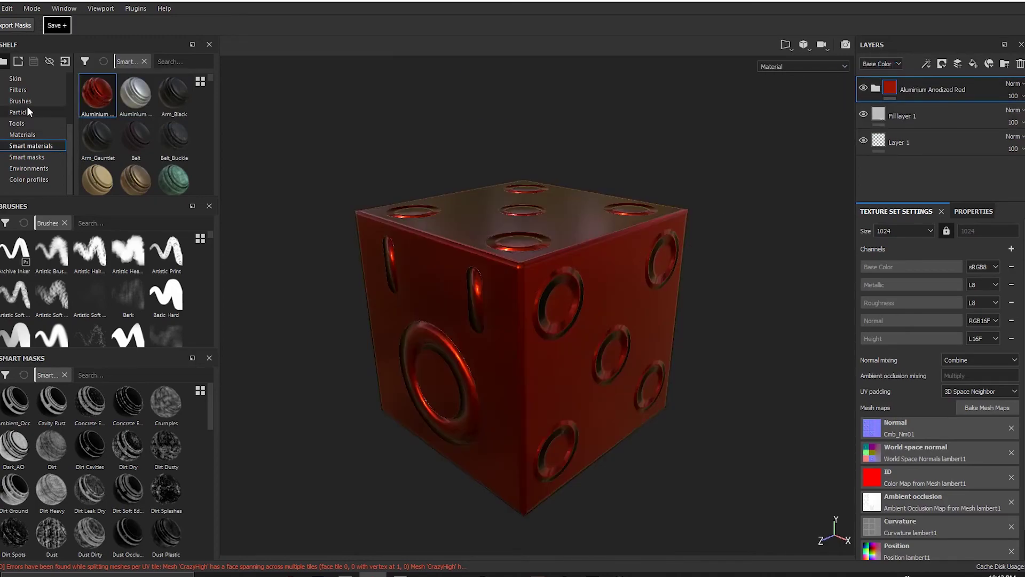
Add a Cavity Rust smart mask to the red material and lower Global Balance to 0.36
{"action": "left_click", "coordinate": [32, 157]}
{"action": "left_click_drag", "start_coordinate": [130, 99], "coordinate": [920, 88]}
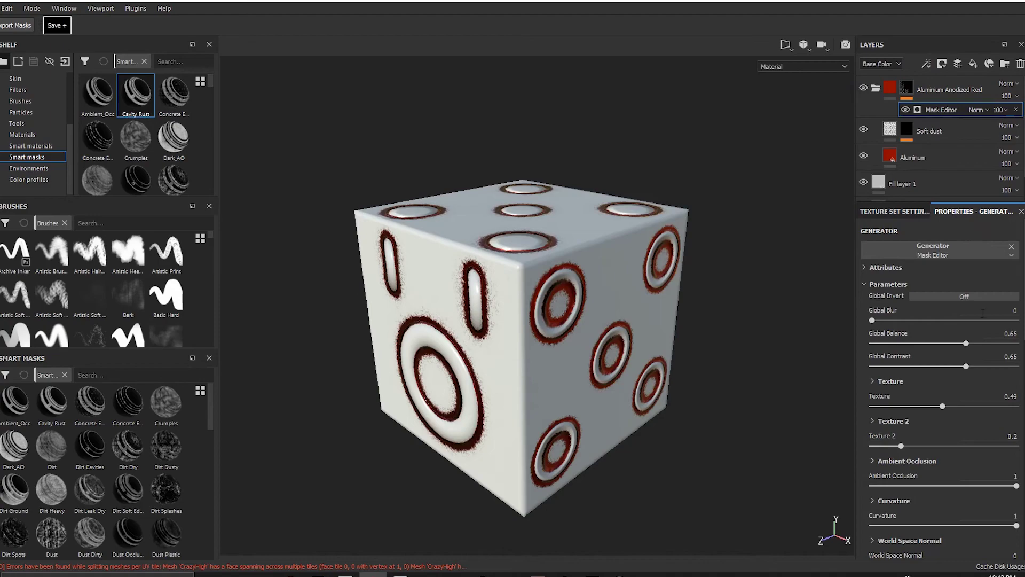
{"action": "left_click_drag", "start_coordinate": [959, 342], "coordinate": [923, 344]}
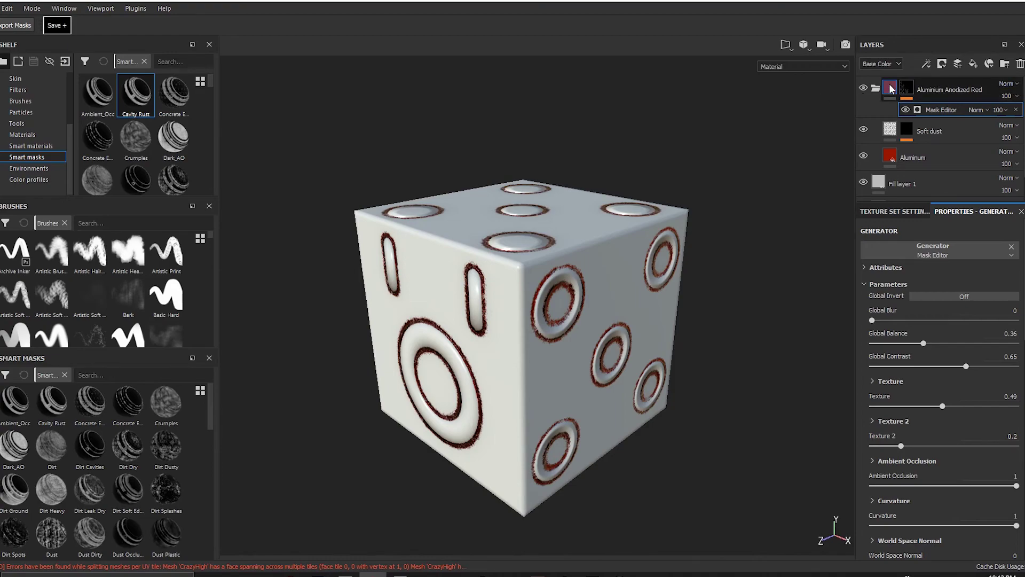
Hide the red material layer and bring up the Solutions diagram in Photos
{"action": "left_click", "coordinate": [863, 89]}
{"action": "left_click_drag", "start_coordinate": [576, 291], "coordinate": [578, 296], "text": "alt"}
{"action": "right_click_drag", "start_coordinate": [578, 296], "coordinate": [590, 307], "text": "shift"}
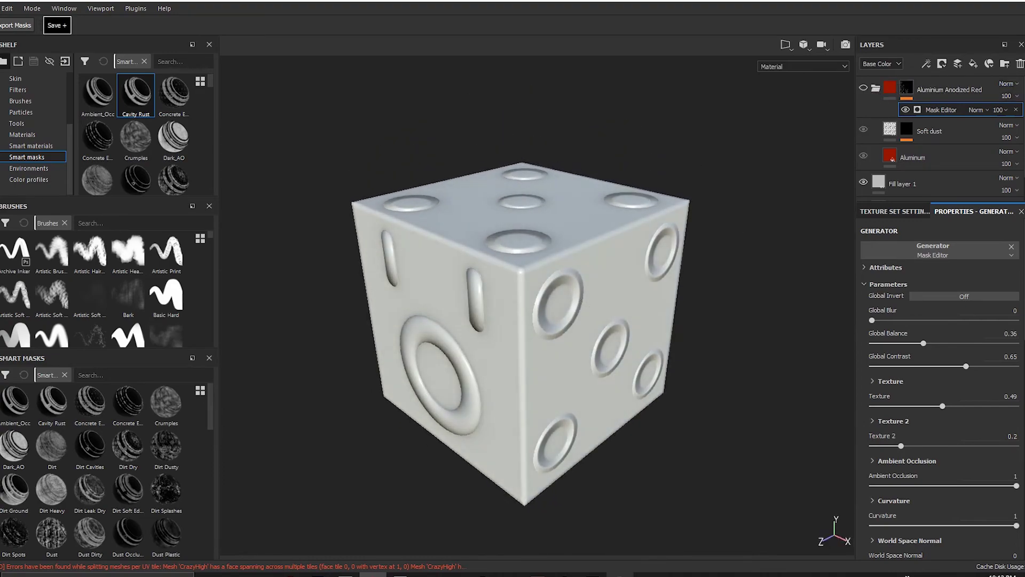
{"action": "left_click", "coordinate": [593, 575]}
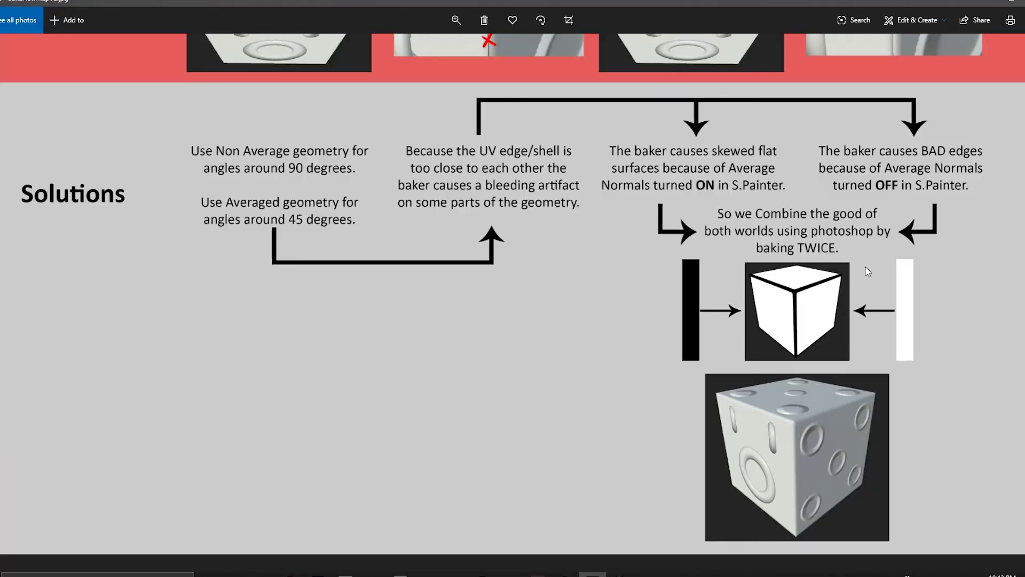